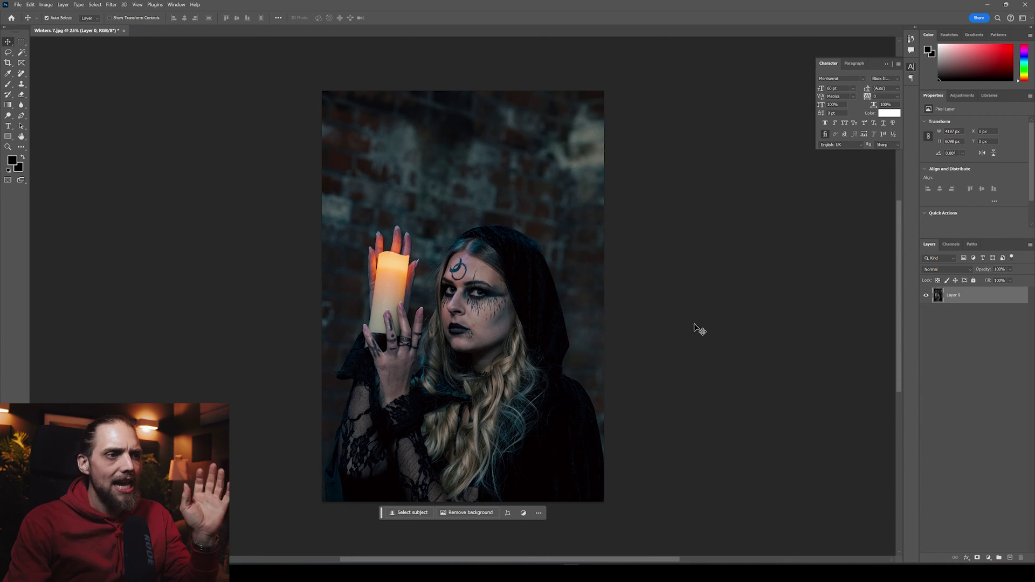
Crop the excess brick wall above the woman to an image height of 4634 px and move the contextual task bar below the photo
click(11, 63)
drag(467, 89, 475, 138)
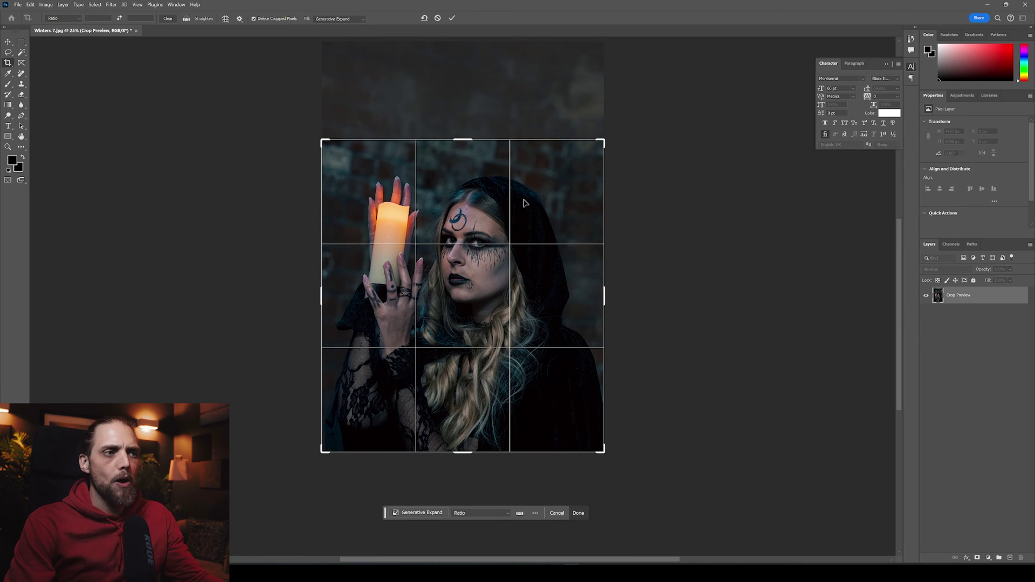
click(452, 18)
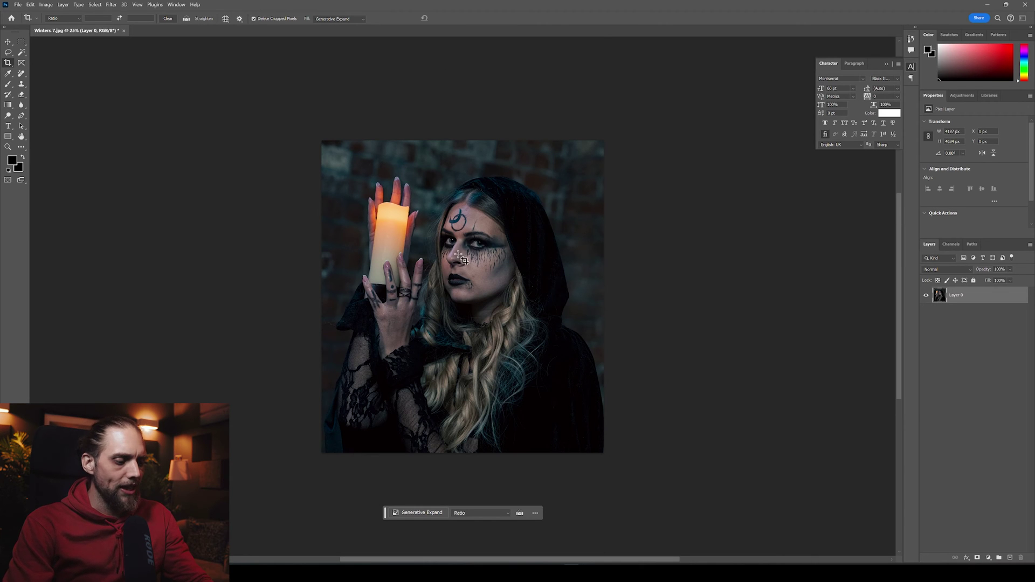
scroll(463, 260, up, 1)
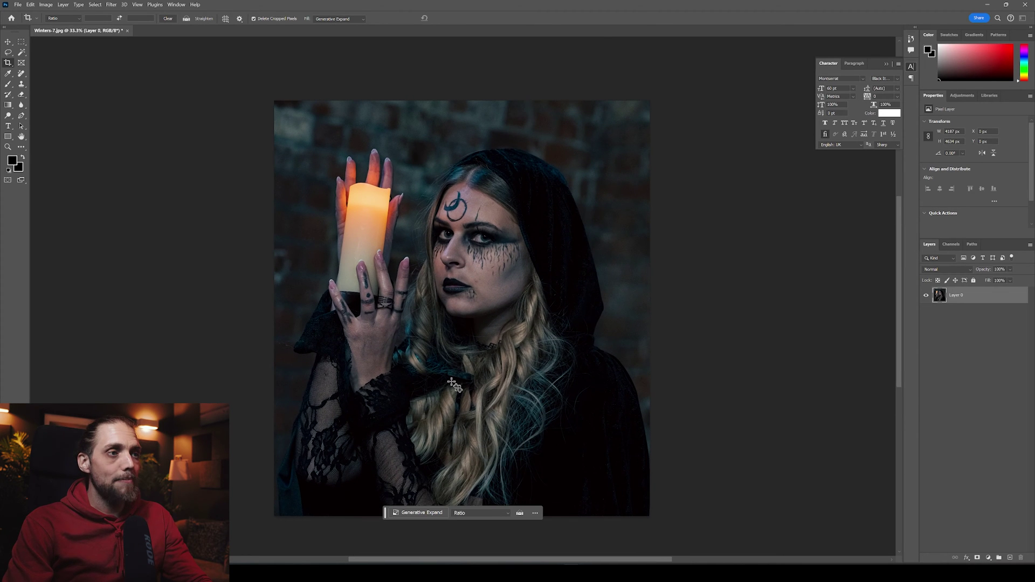
drag(386, 514, 386, 529)
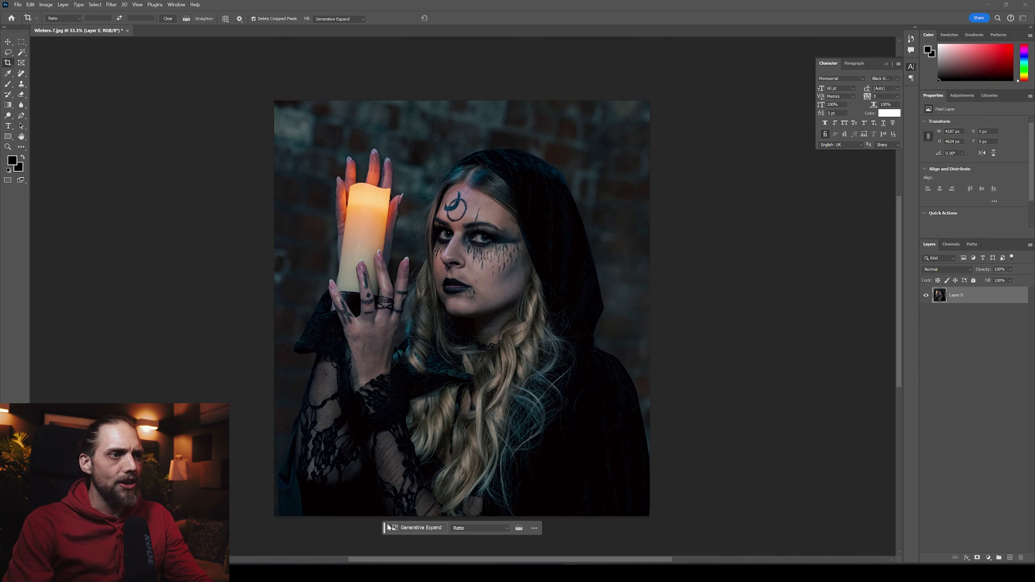
Add a Curves adjustment layer that darkens the image by lowering the shadow midtones, and invert its mask to black
click(988, 558)
click(981, 454)
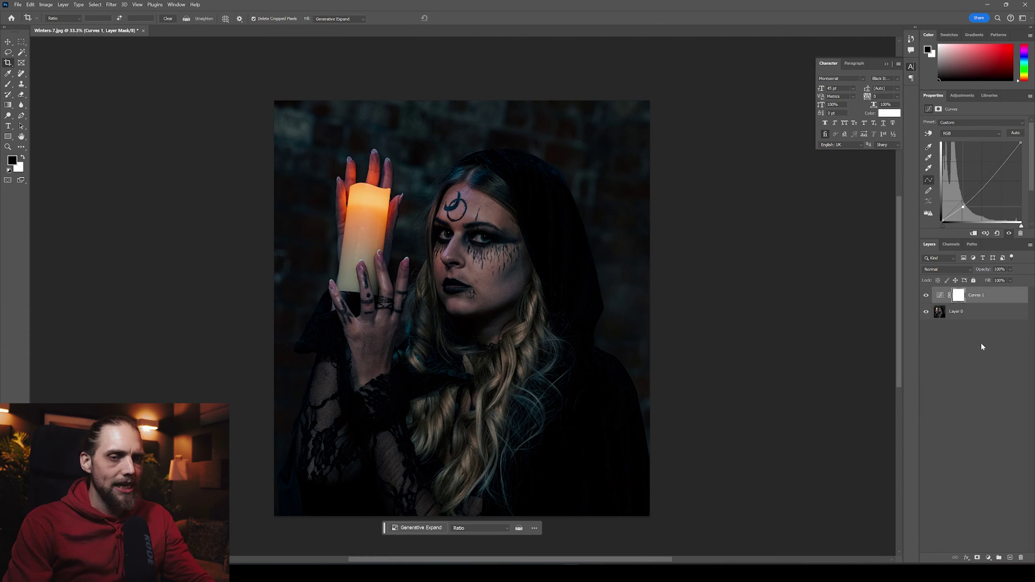
click(958, 297)
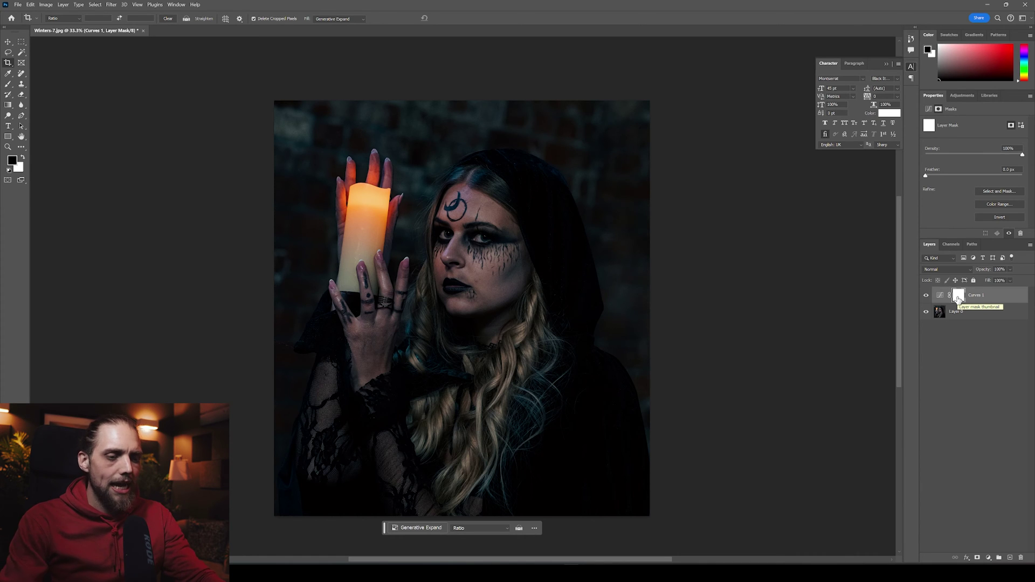
key(ctrl+i)
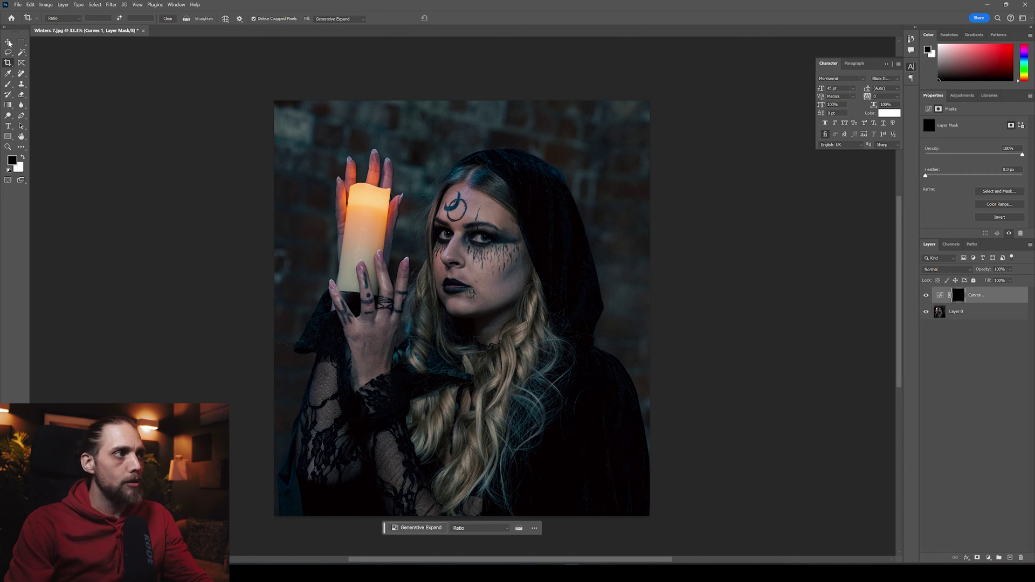
Paint white with a large soft brush on the Curves mask over the clothing, hood and background, sparing the face and candle
click(7, 84)
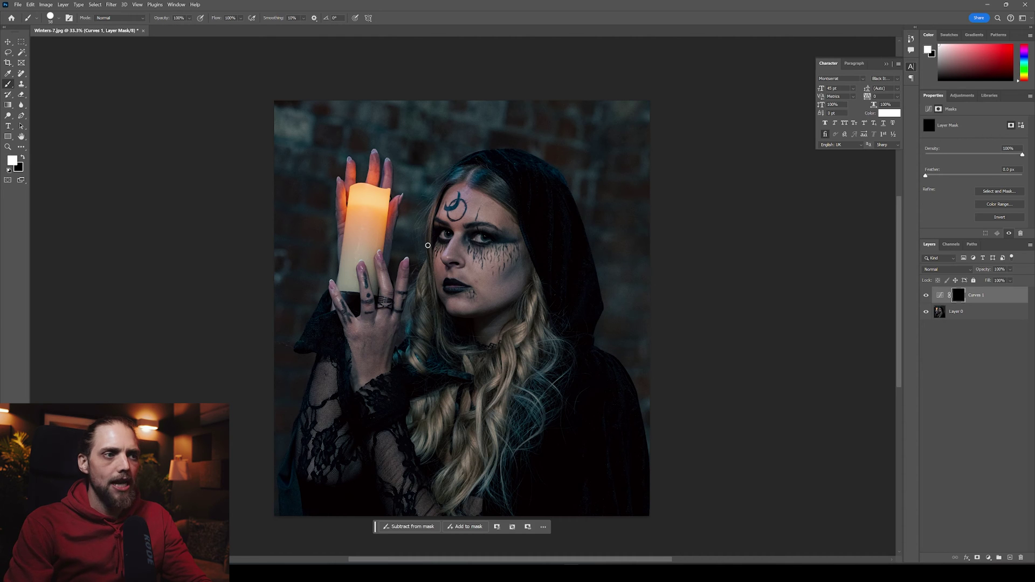
mouse_move(478, 250)
mouse_down()
mouse_move(535, 260)
mouse_move(503, 278)
mouse_move(501, 81)
mouse_up()
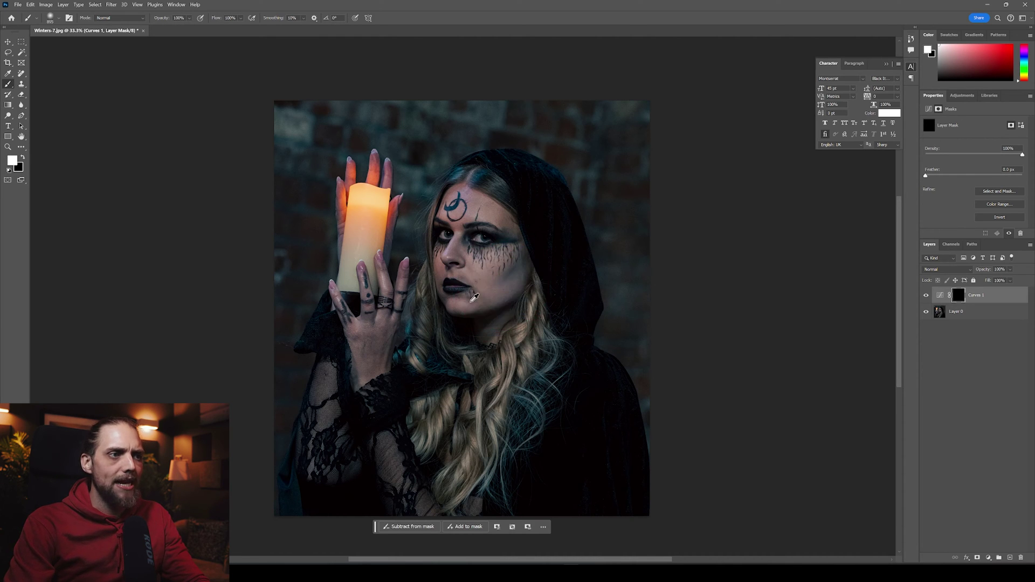
mouse_move(362, 286)
mouse_down()
mouse_move(410, 291)
mouse_move(340, 266)
mouse_up()
mouse_move(376, 352)
mouse_down()
mouse_move(358, 335)
mouse_move(356, 406)
mouse_move(411, 430)
mouse_move(544, 446)
mouse_move(566, 374)
mouse_move(503, 496)
mouse_move(294, 474)
mouse_move(602, 462)
mouse_up()
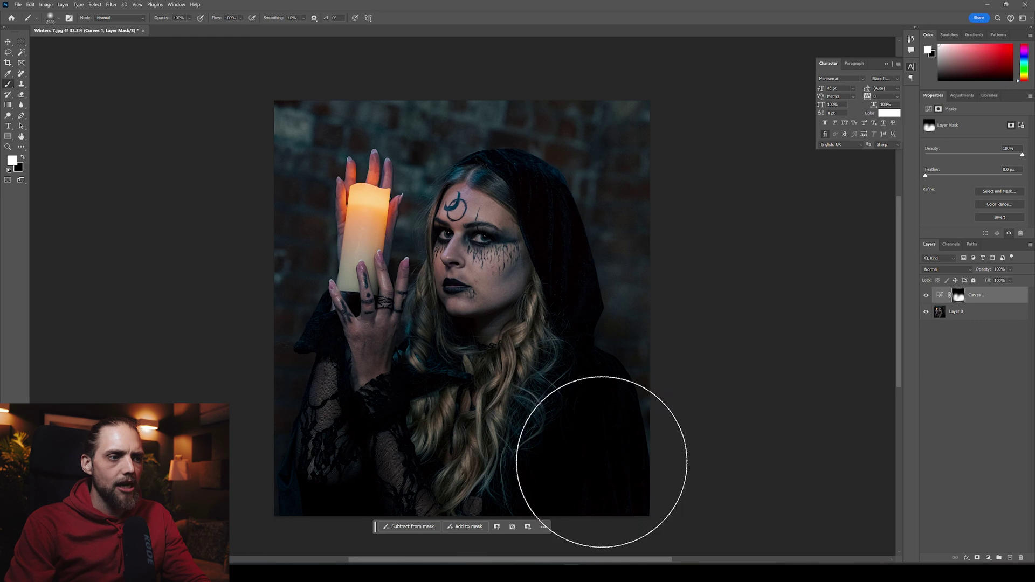
drag(589, 312, 516, 306)
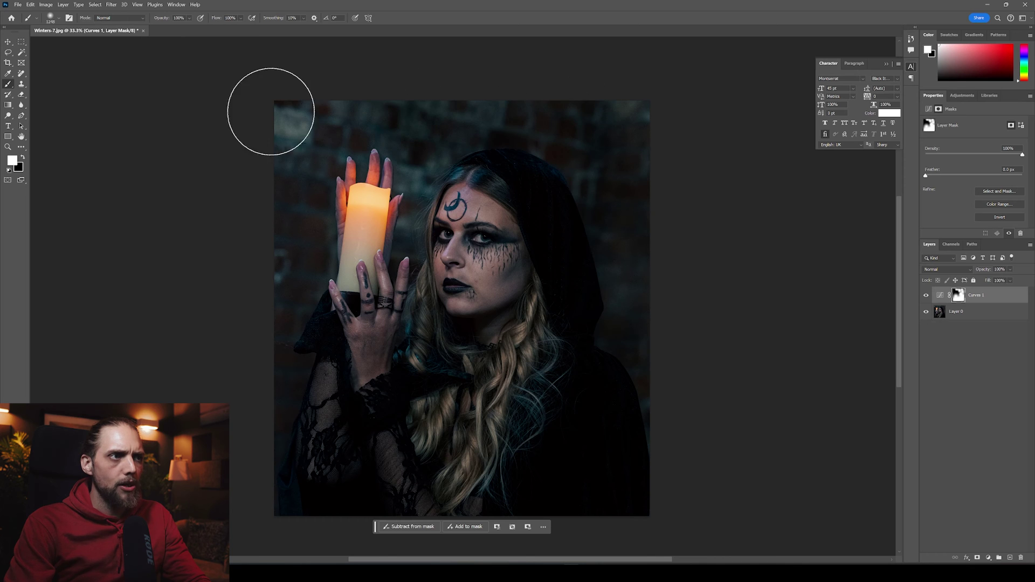
drag(293, 271, 255, 278)
drag(425, 157, 404, 282)
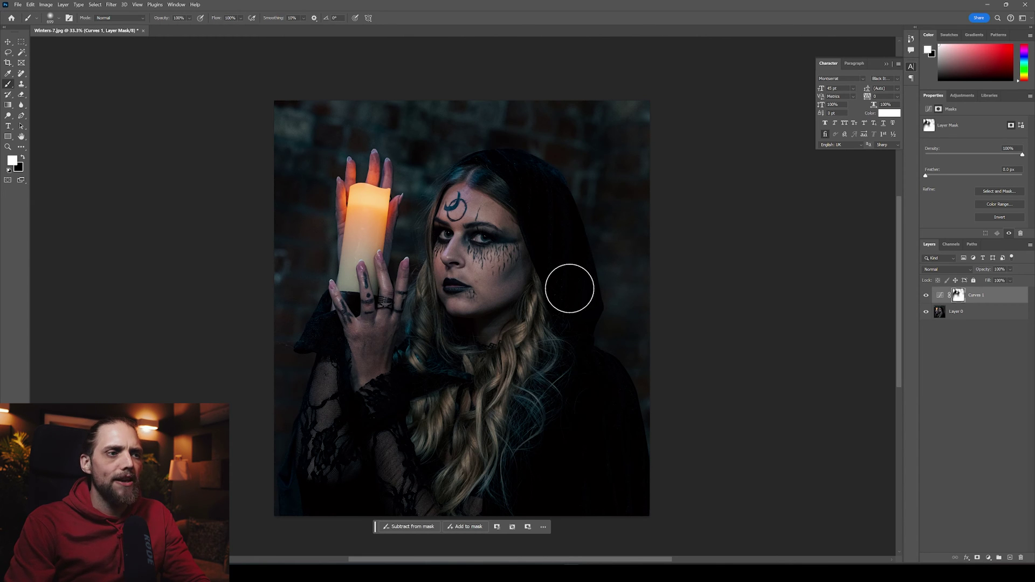
drag(545, 430, 597, 439)
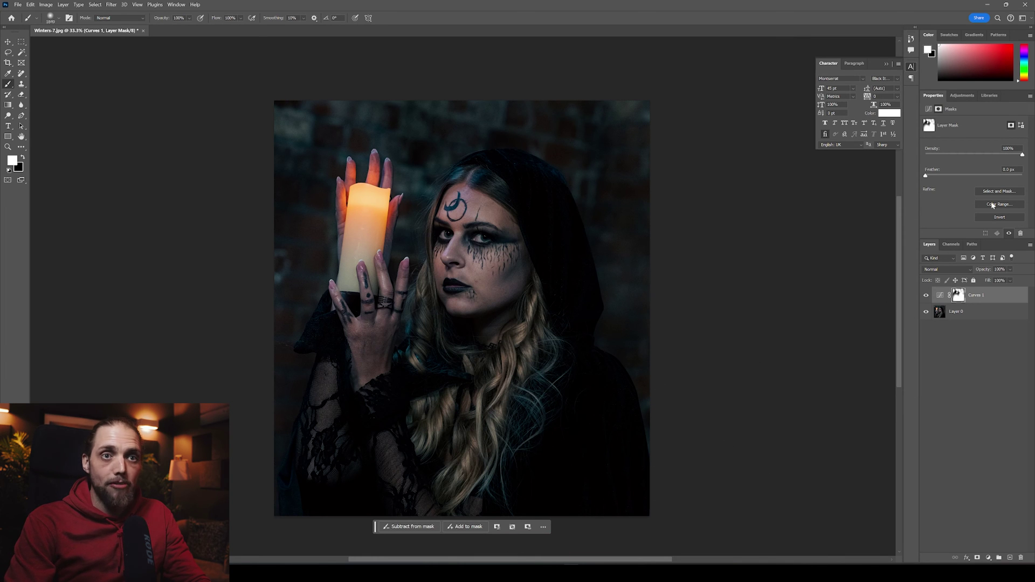
Add an Exposure adjustment layer above the Curves layer and set its exposure to -0.44
click(942, 298)
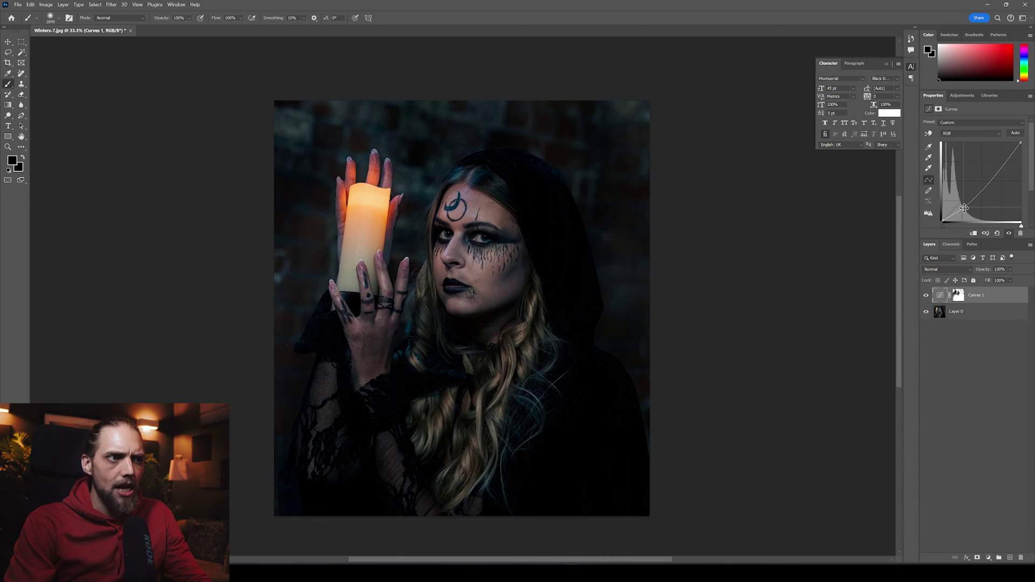
click(988, 558)
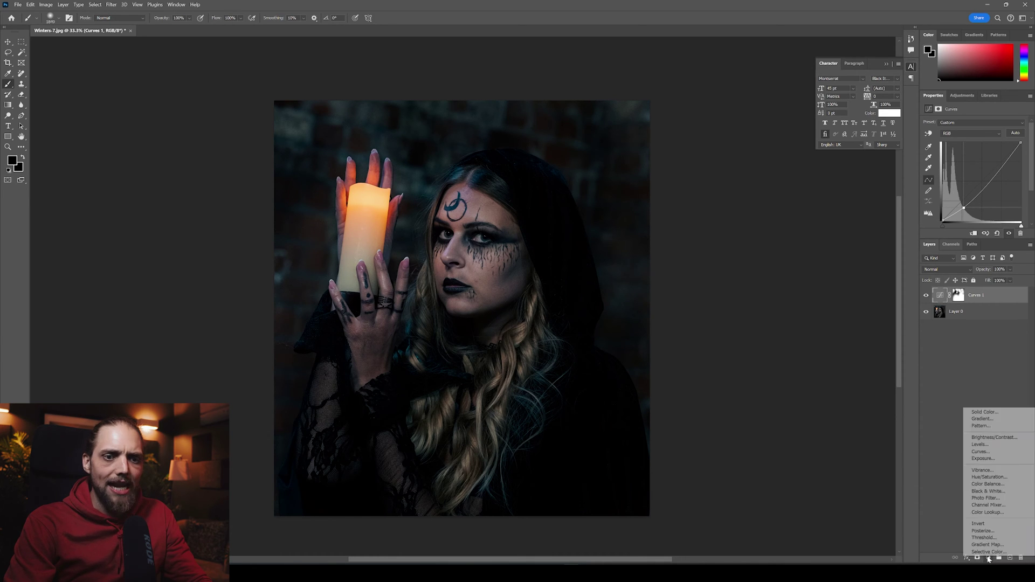
click(991, 457)
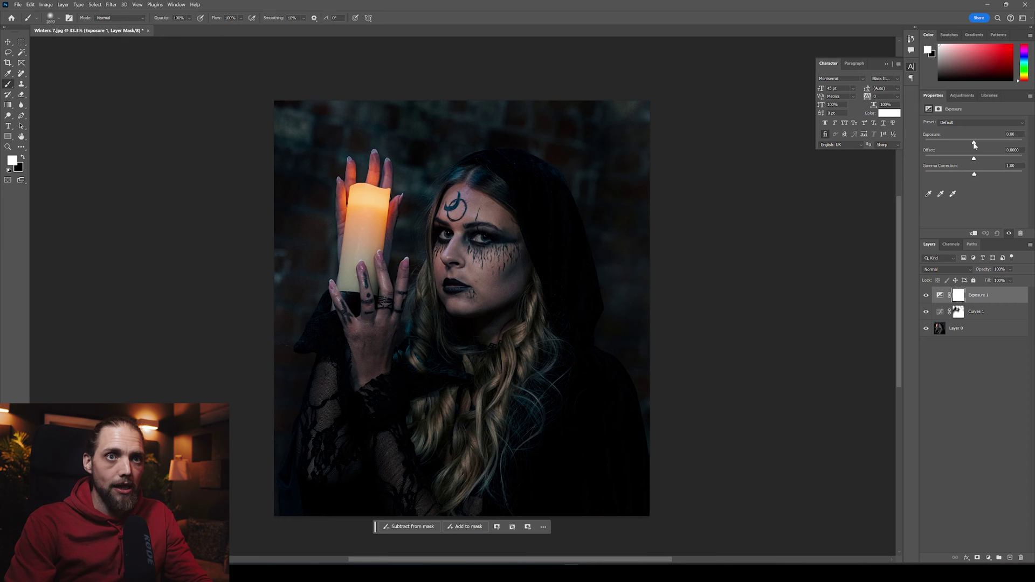
drag(973, 145, 971, 146)
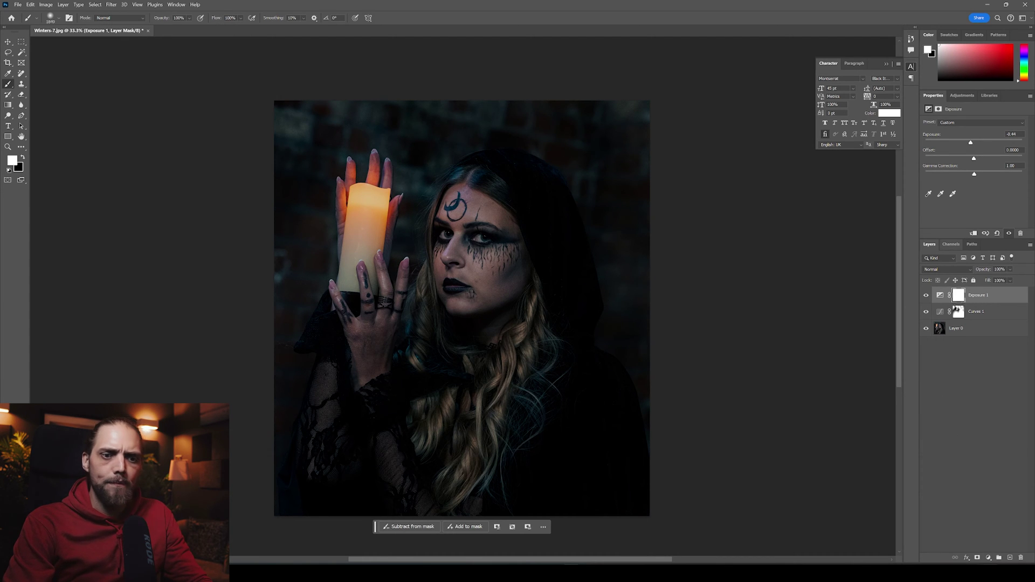
Add a second Exposure adjustment layer with exposure +1.00 and invert its mask to black
click(988, 557)
click(991, 462)
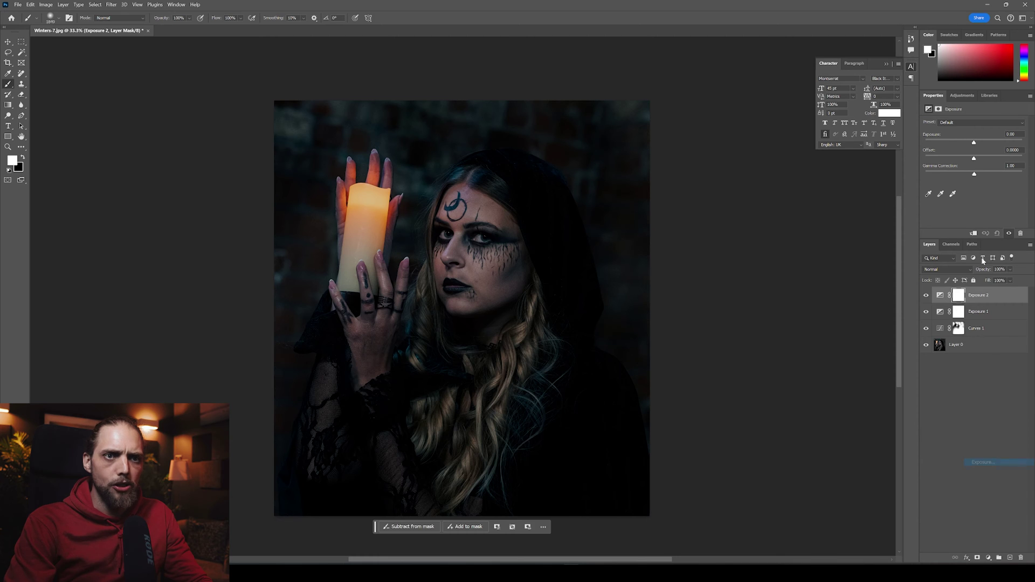
drag(975, 145, 982, 146)
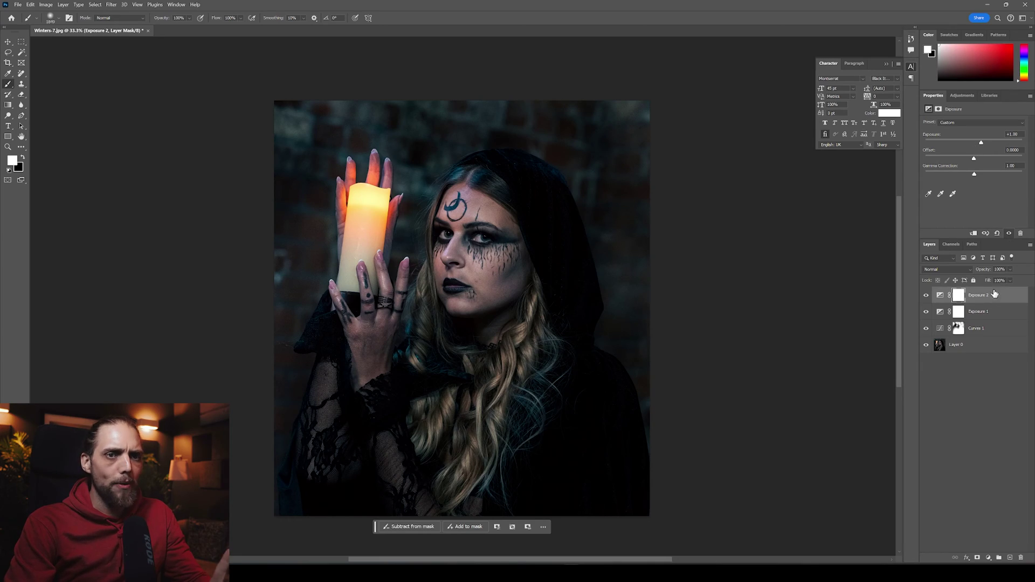
click(961, 297)
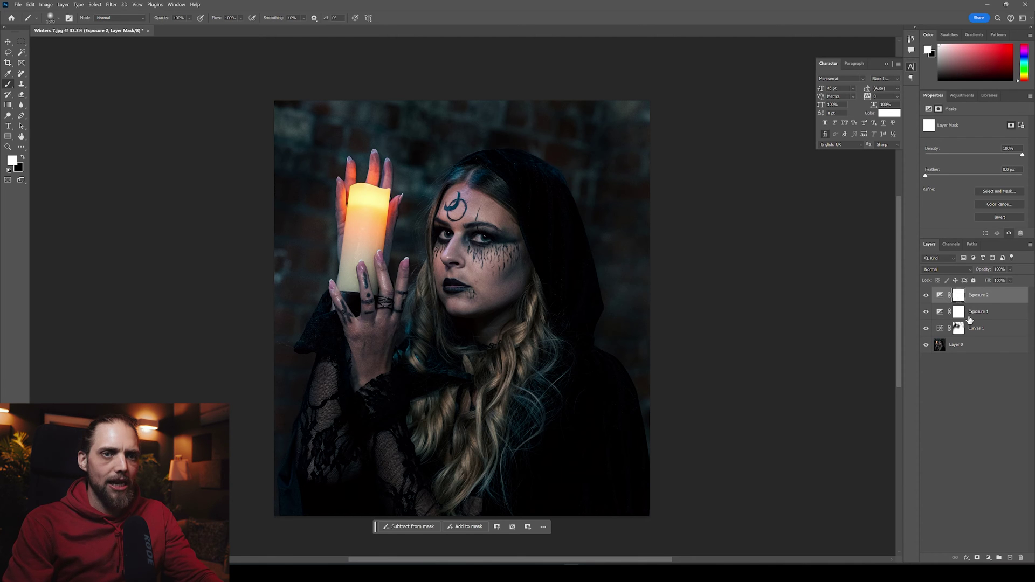
key(ctrl+i)
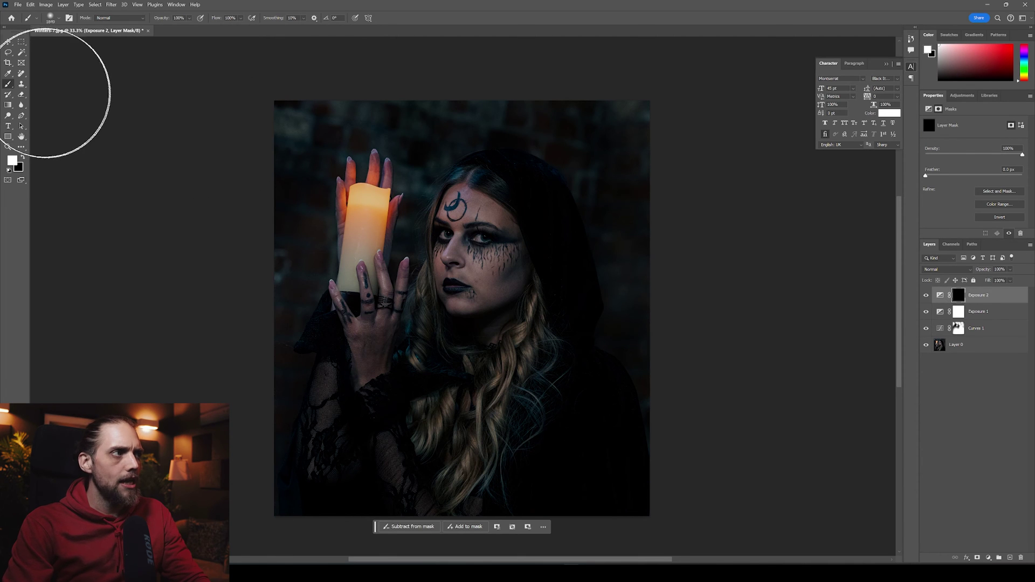
Paint white with a large soft brush on the brightening Exposure mask over the candle, hands, face and upper hair
drag(387, 294, 502, 309)
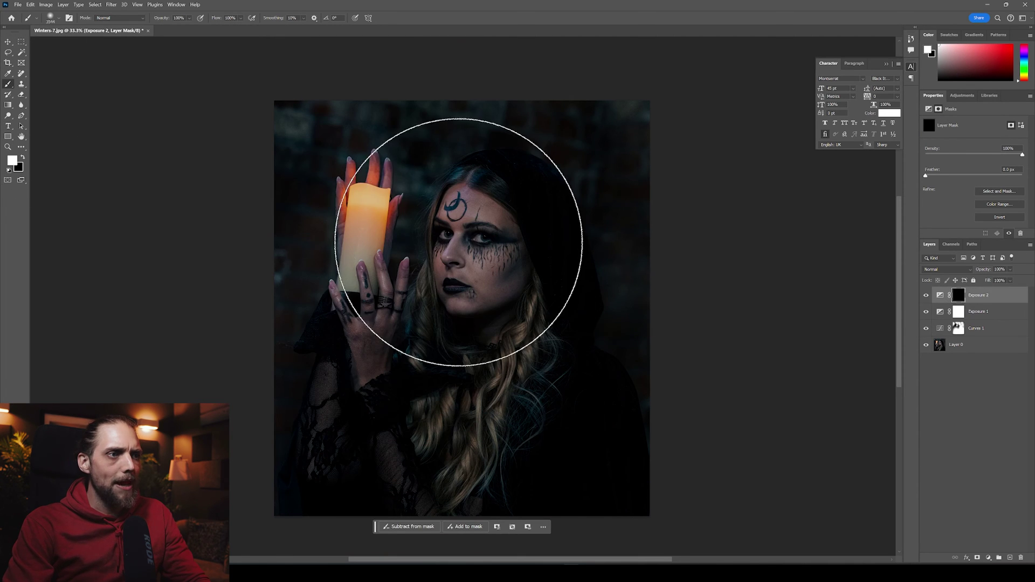
mouse_move(461, 255)
mouse_down()
mouse_move(383, 254)
mouse_move(372, 204)
mouse_move(397, 212)
mouse_move(425, 189)
mouse_move(476, 253)
mouse_up()
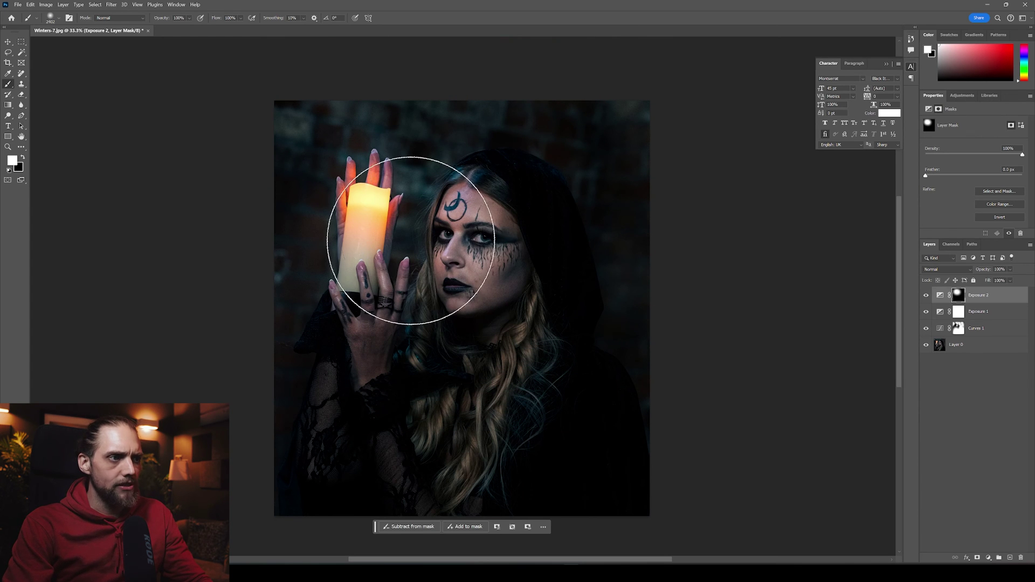
drag(403, 263, 370, 264)
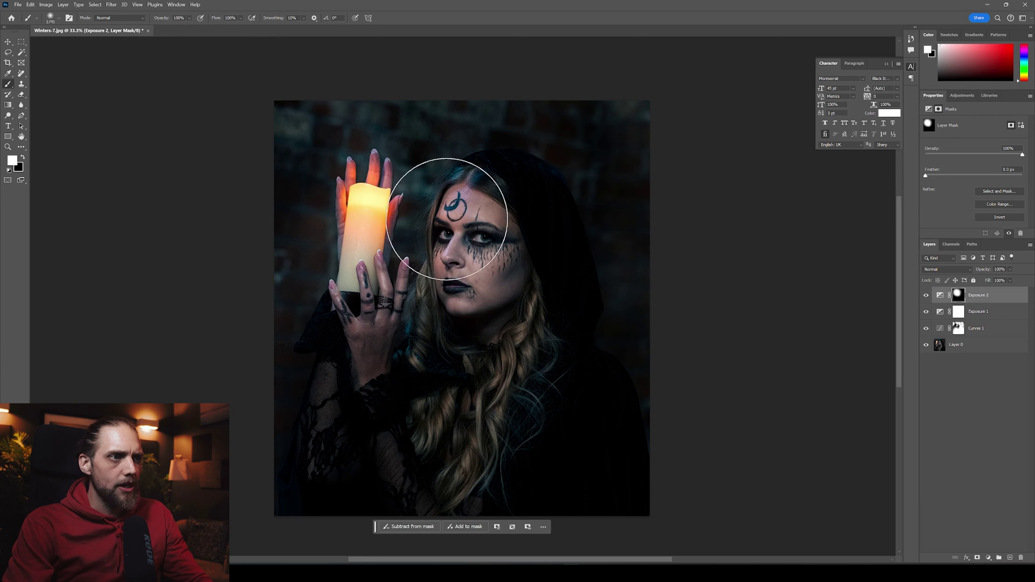
drag(457, 350, 426, 338)
mouse_move(458, 372)
mouse_down()
mouse_move(508, 337)
mouse_move(439, 405)
mouse_move(477, 386)
mouse_move(461, 414)
mouse_up()
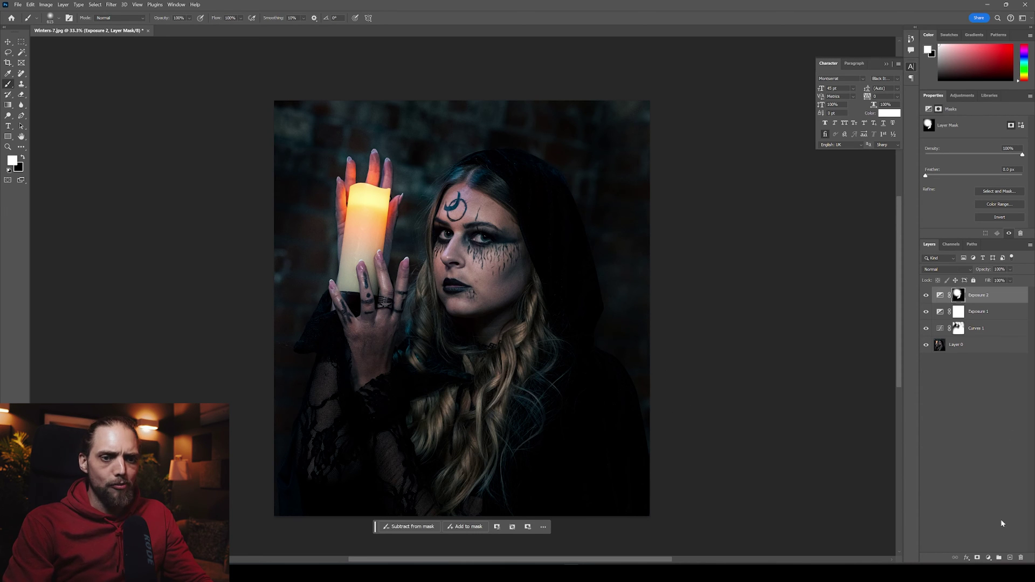
Add a Photo Filter adjustment layer with the orange colour d57300 at 47% density
click(988, 558)
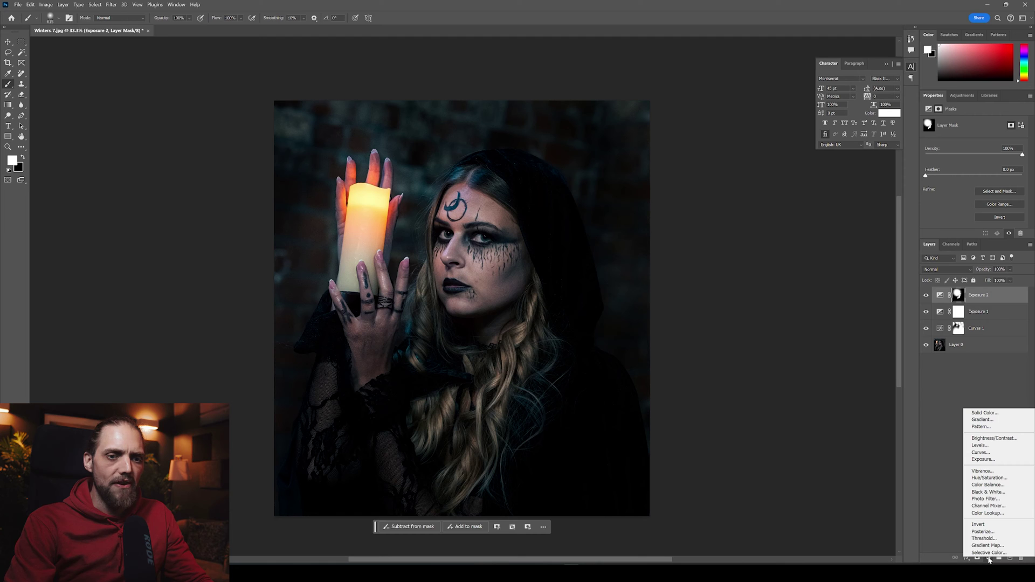
click(997, 499)
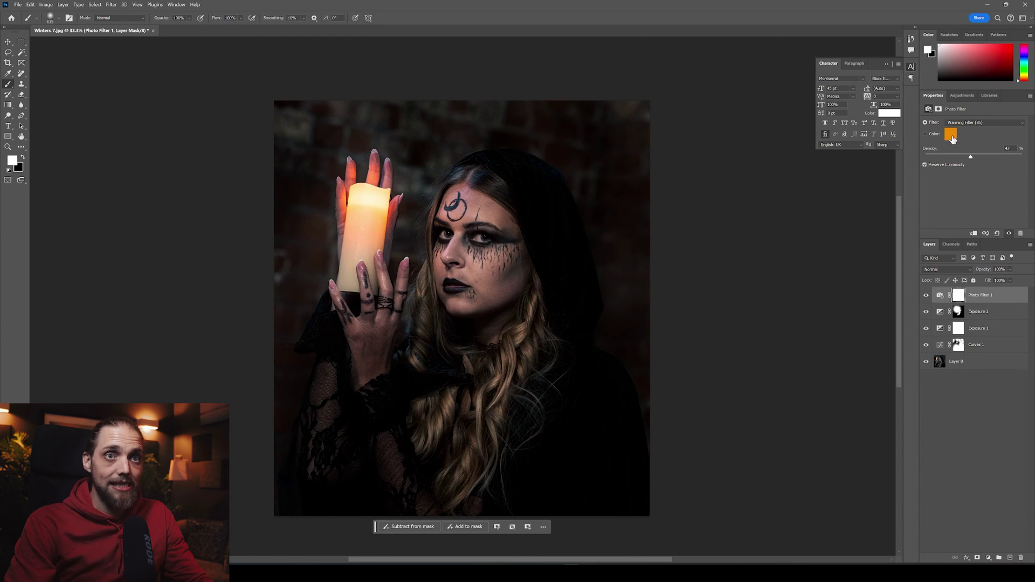
click(951, 135)
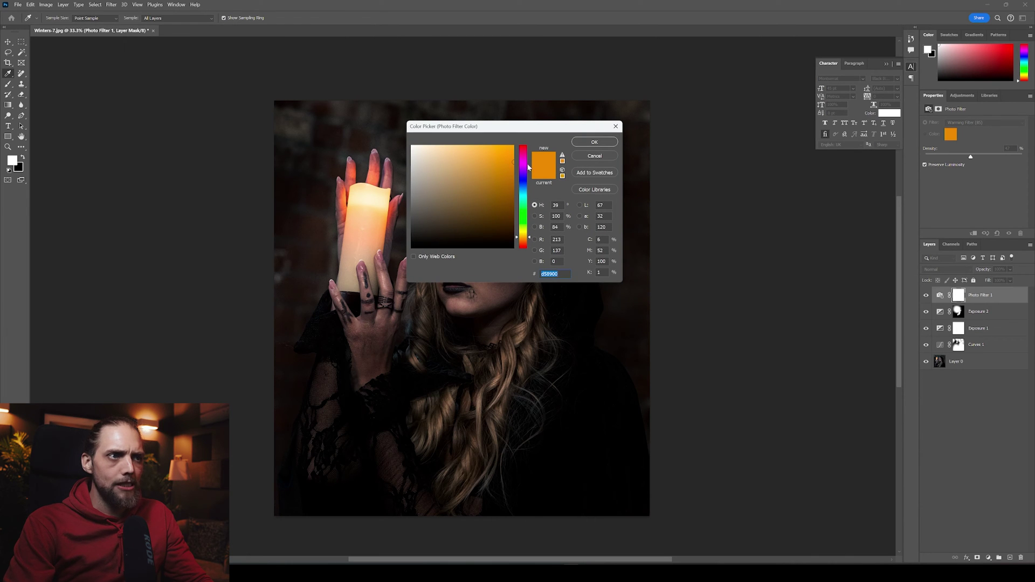
drag(531, 240, 531, 242)
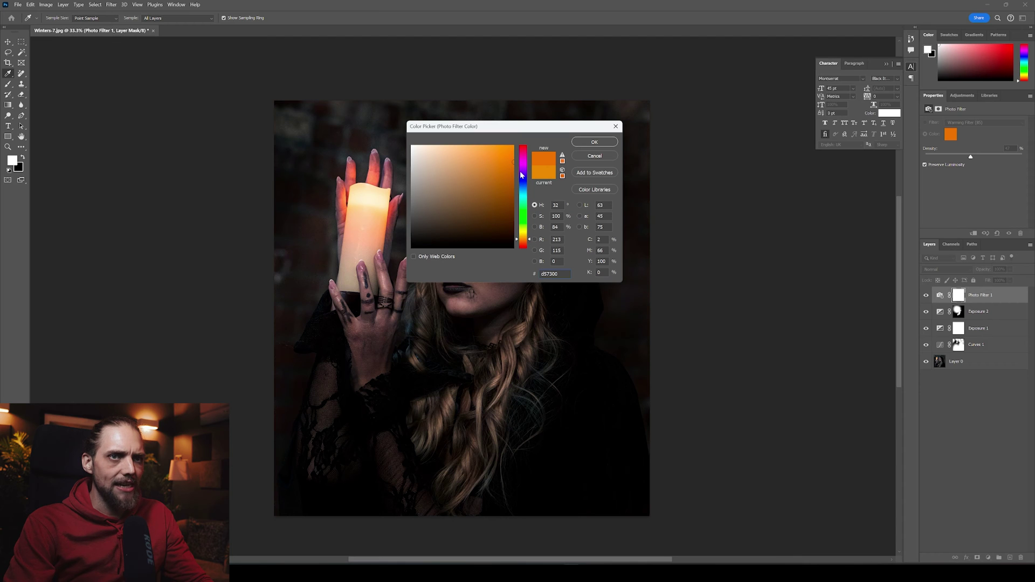
click(587, 141)
Invert the Photo Filter mask to black and paint the warm tint back over the candle and face with a large soft brush
key(b)
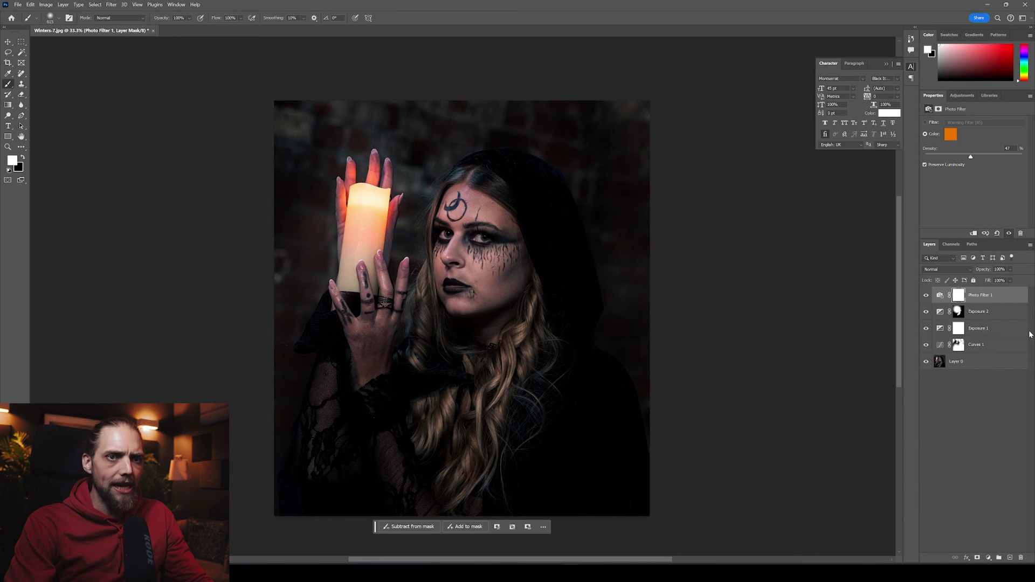
key(ctrl+i)
mouse_move(426, 247)
mouse_down()
mouse_move(561, 275)
mouse_move(536, 274)
mouse_up()
click(373, 193)
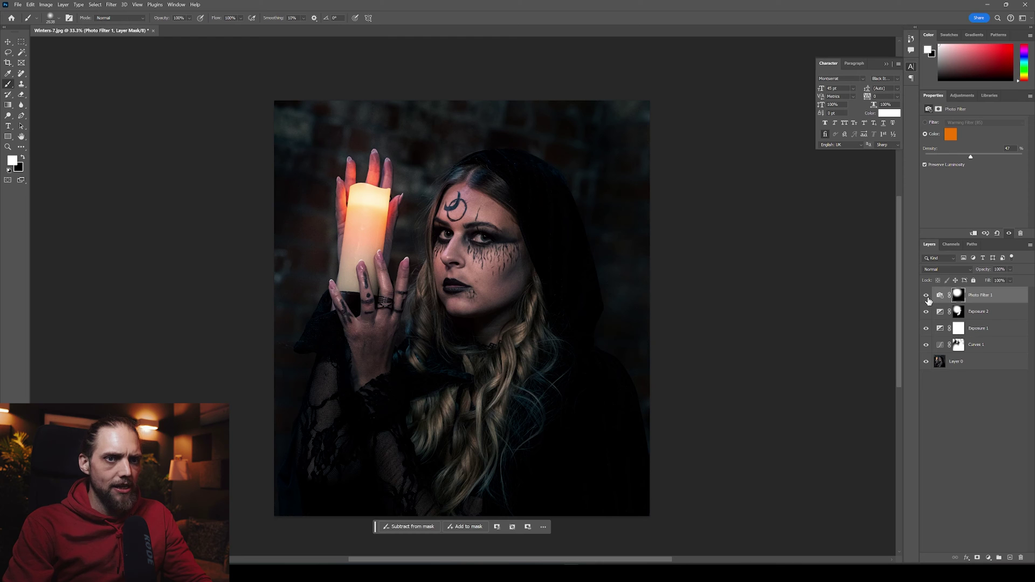
Compare the edit with the original photo by hiding and showing all the adjustment layers repeatedly
alt+click(927, 362)
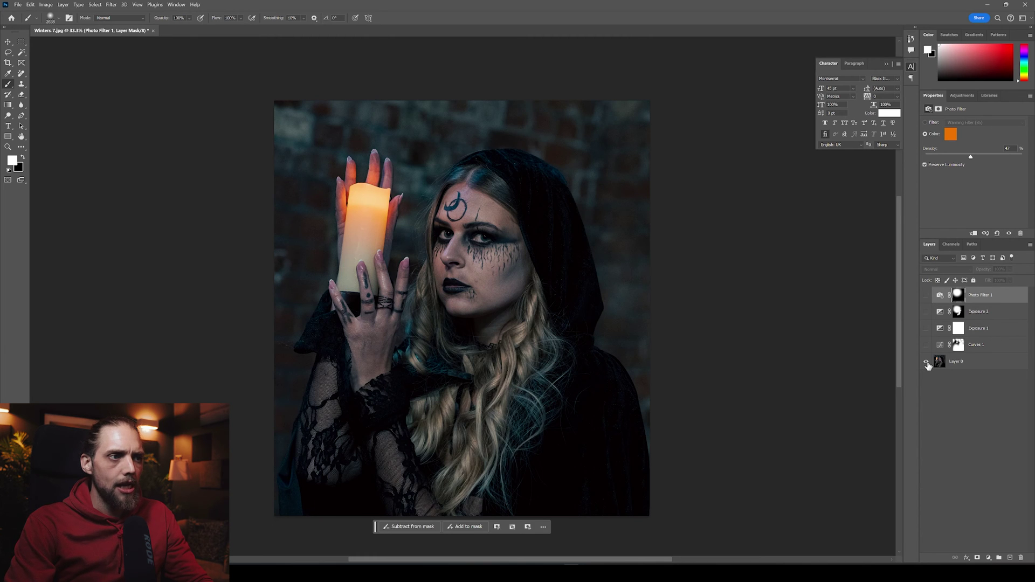
alt+click(927, 363)
alt+click(927, 362)
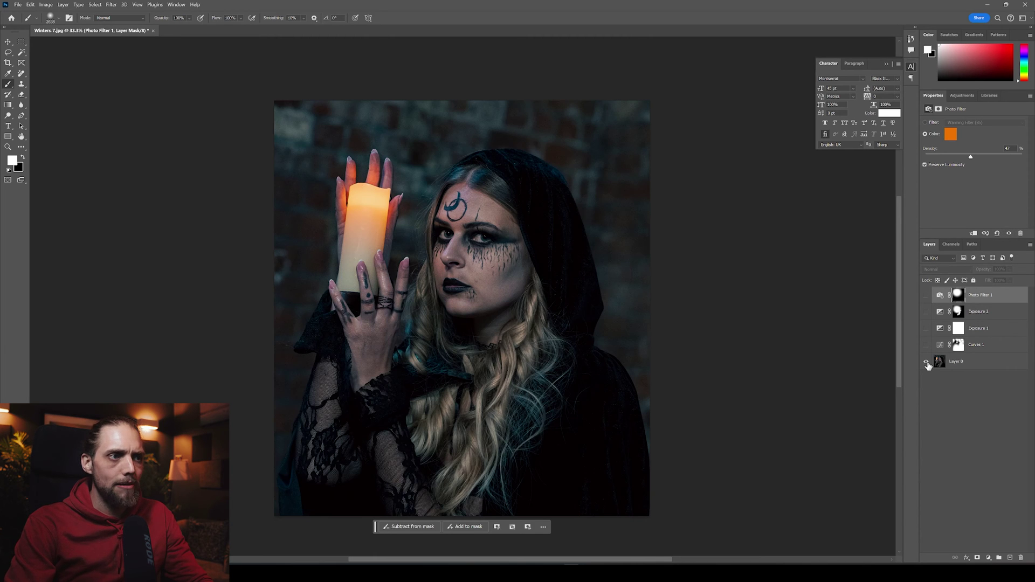
alt+click(926, 362)
alt+click(926, 362)
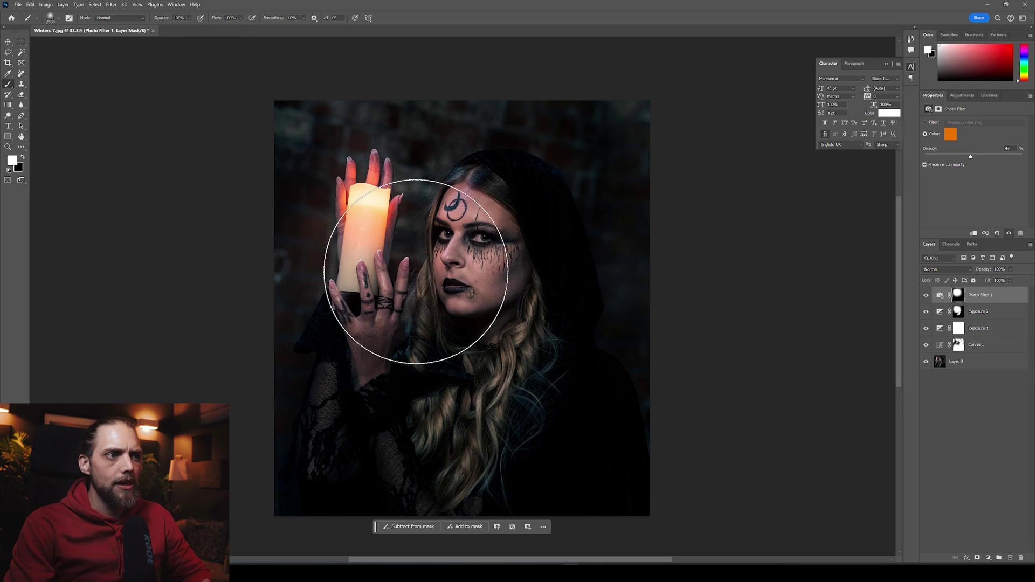
Add a new Curves adjustment layer above the Photo Filter layer and slightly raise the midpoint of its RGB curve
click(989, 559)
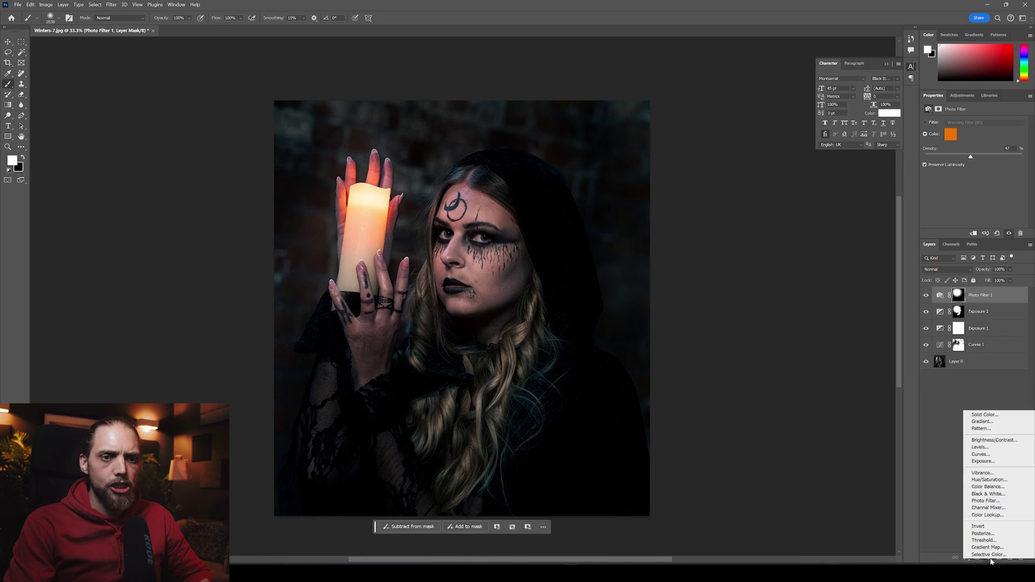
click(981, 454)
drag(979, 183, 979, 179)
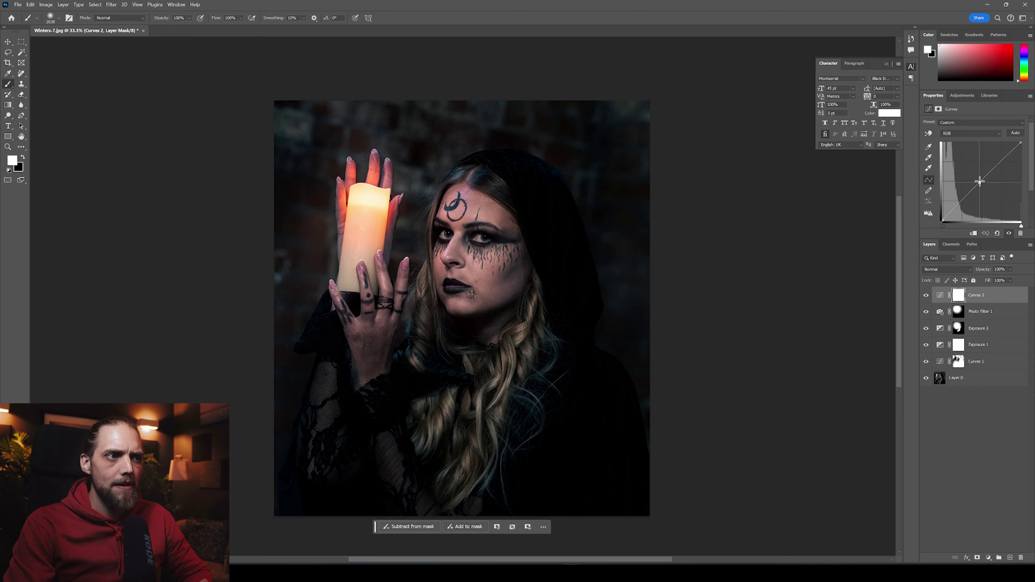
Invert the new Curves mask to black and paint the brightening back over the candle and face with a large soft white brush
key(ctrl+i)
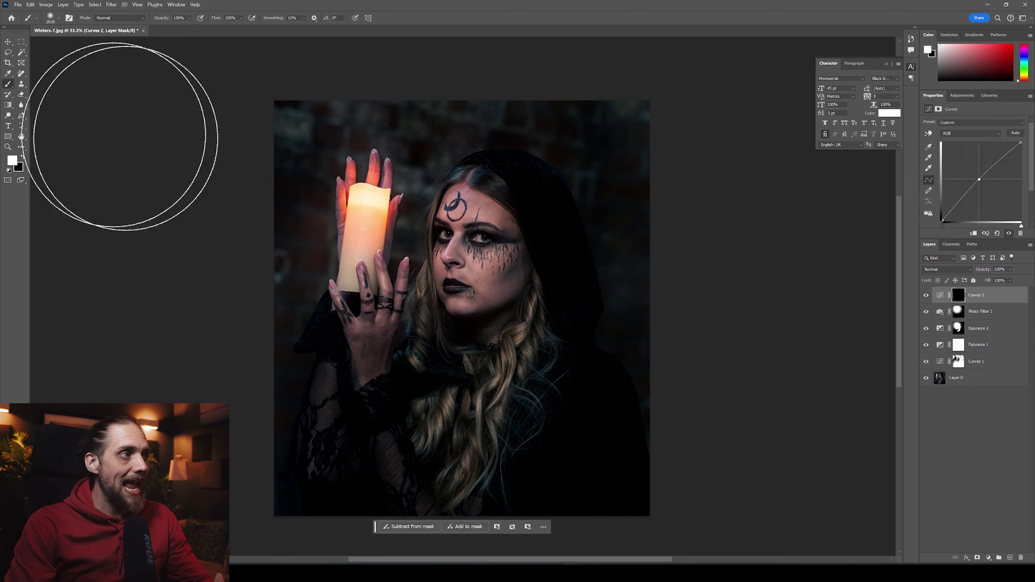
drag(383, 245, 373, 244)
click(439, 229)
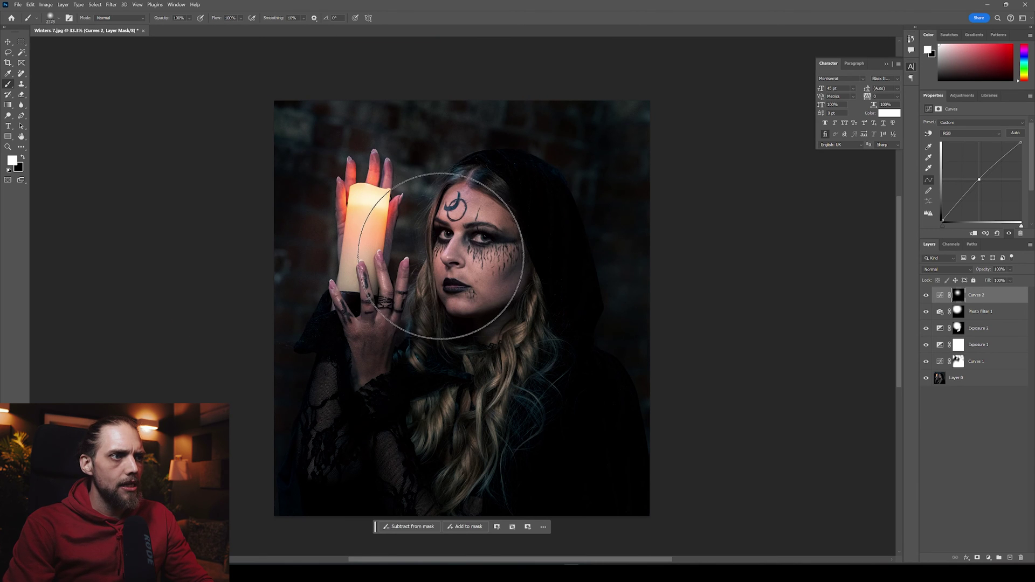
Add an Exposure adjustment layer with exposure at -0.39 and compare the edit with the original photo
click(988, 557)
click(989, 463)
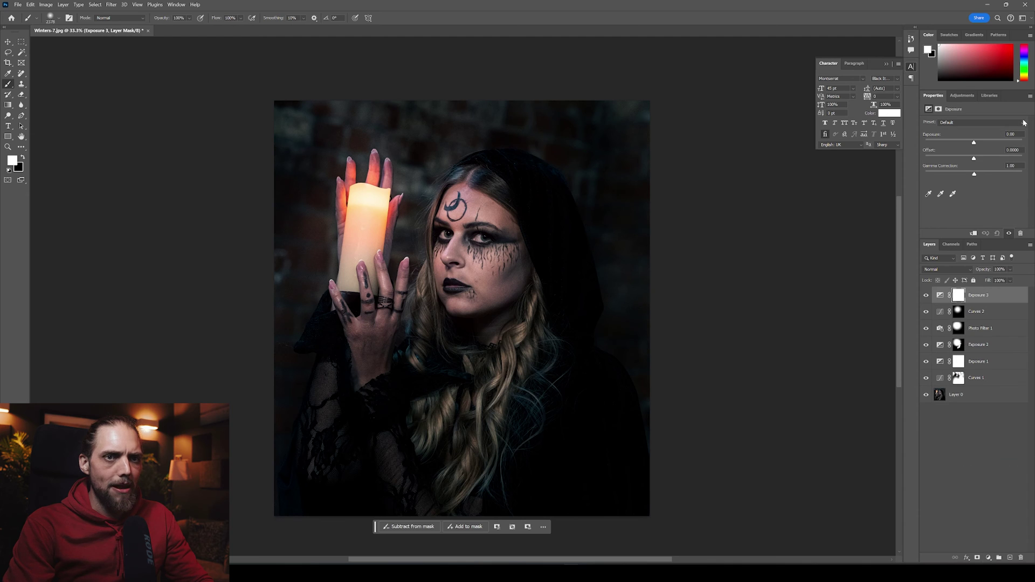
drag(974, 145, 972, 146)
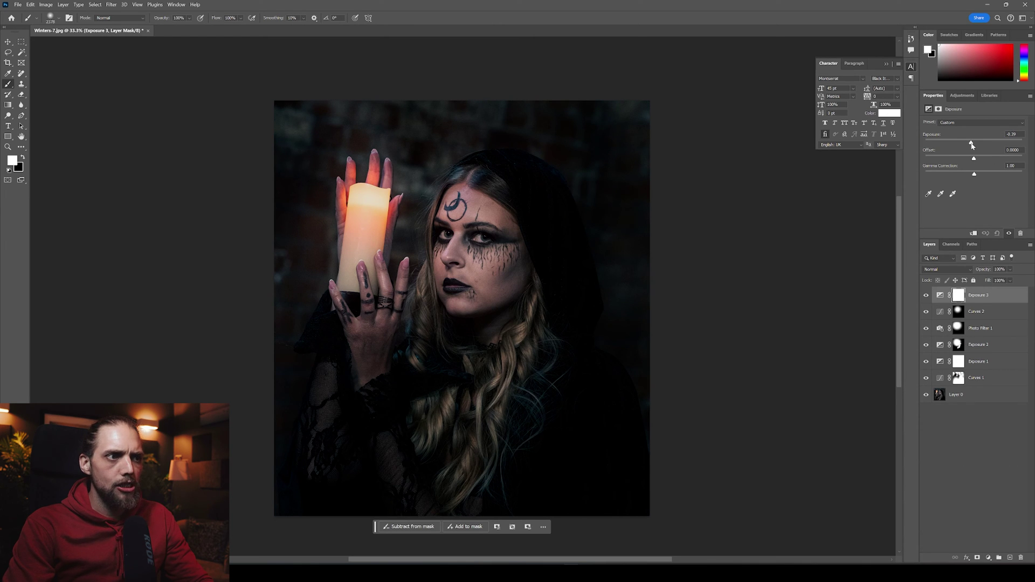
click(986, 413)
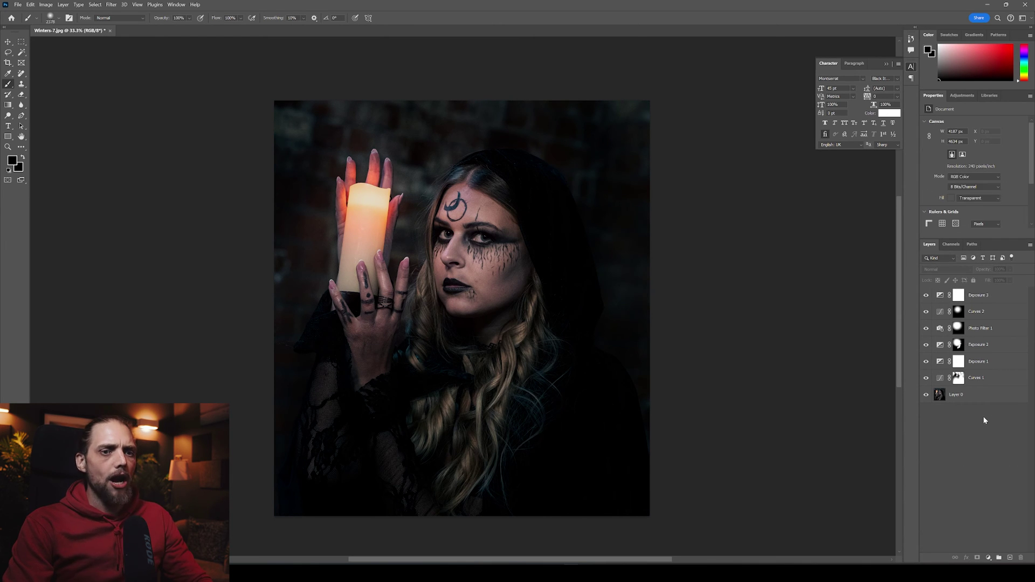
alt+click(925, 396)
alt+click(925, 397)
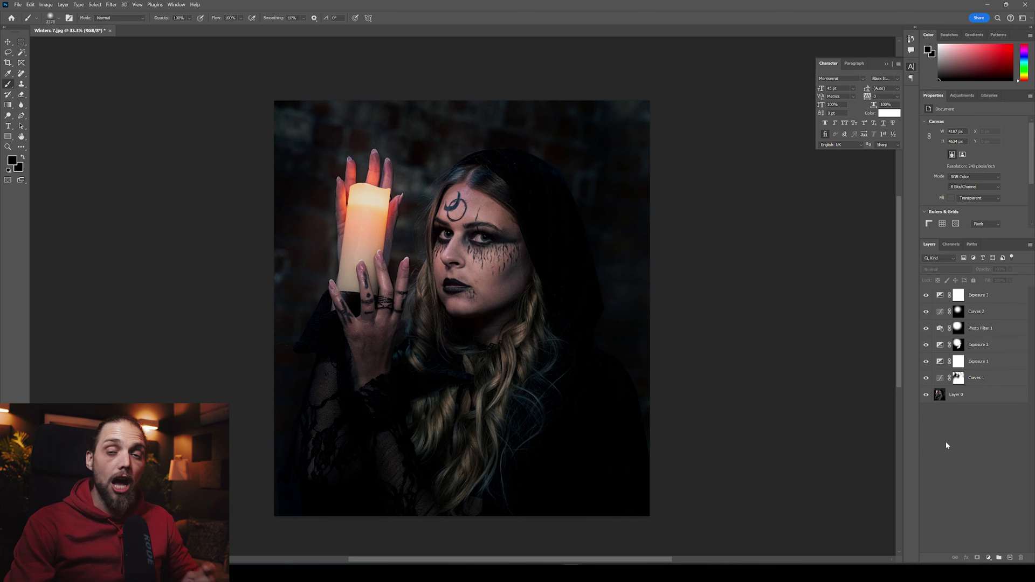
Add a Color Lookup adjustment layer with the Candlelight.CUBE 3D LUT at 38% opacity
click(989, 558)
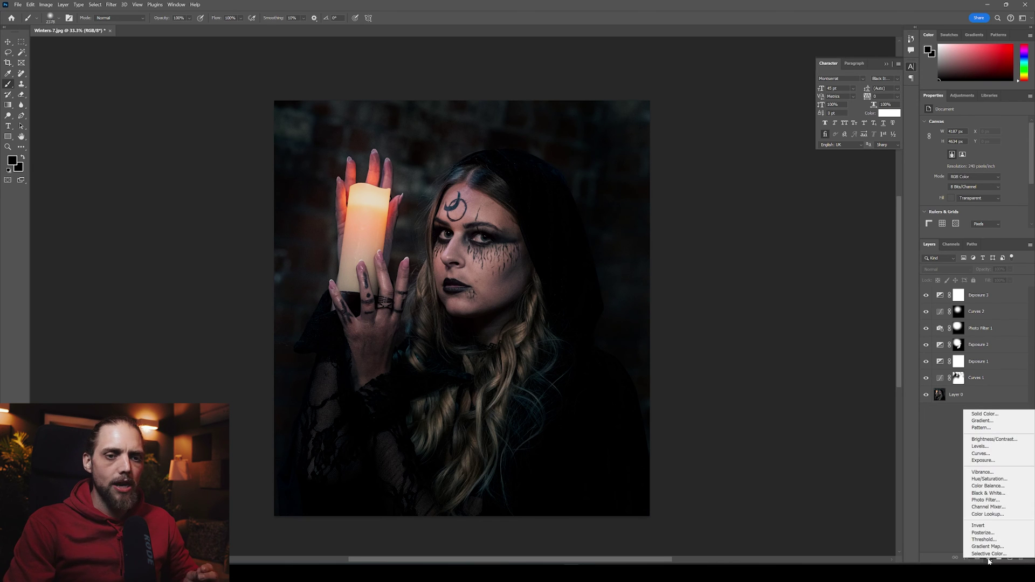
click(990, 515)
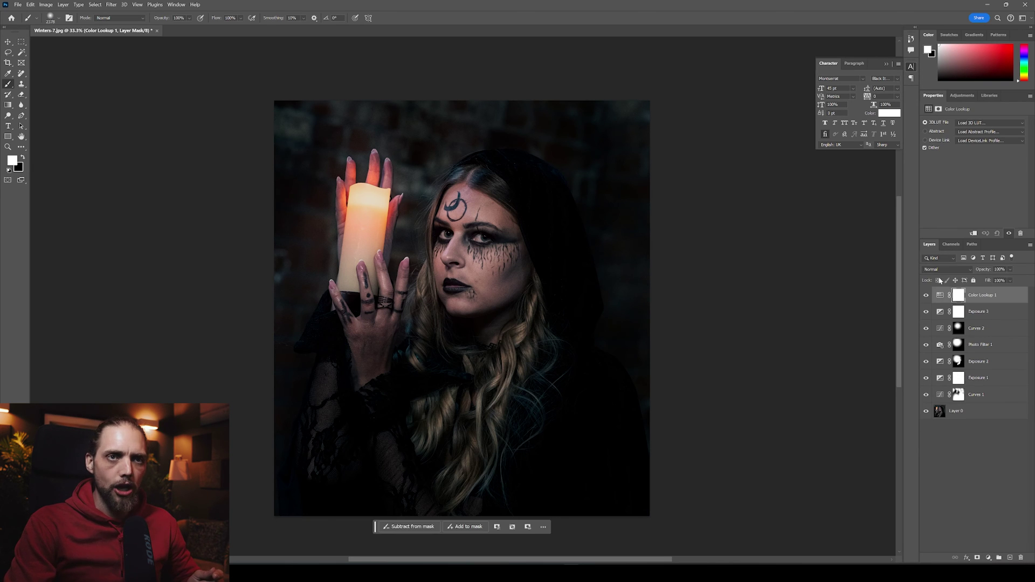
click(979, 124)
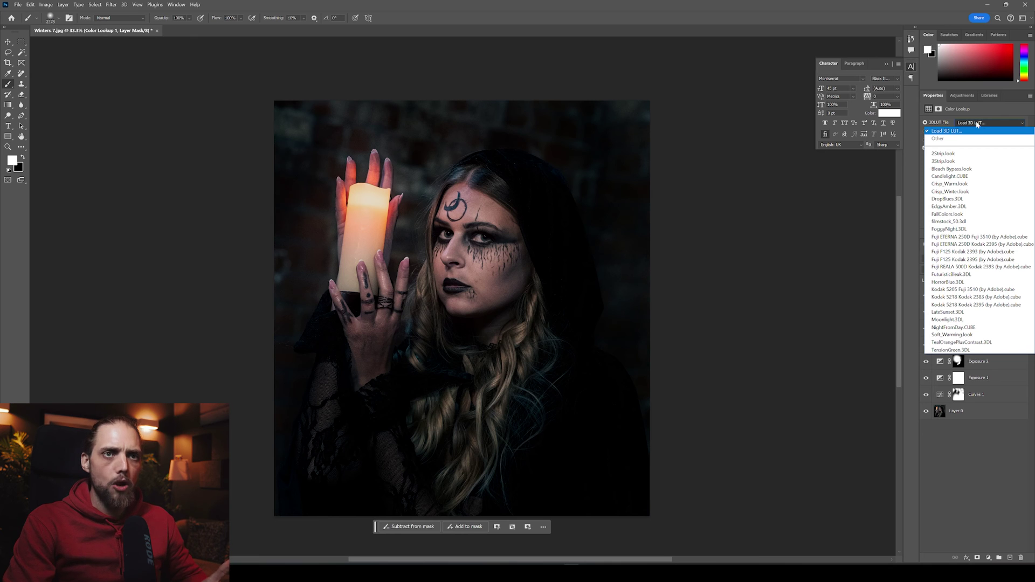
click(968, 178)
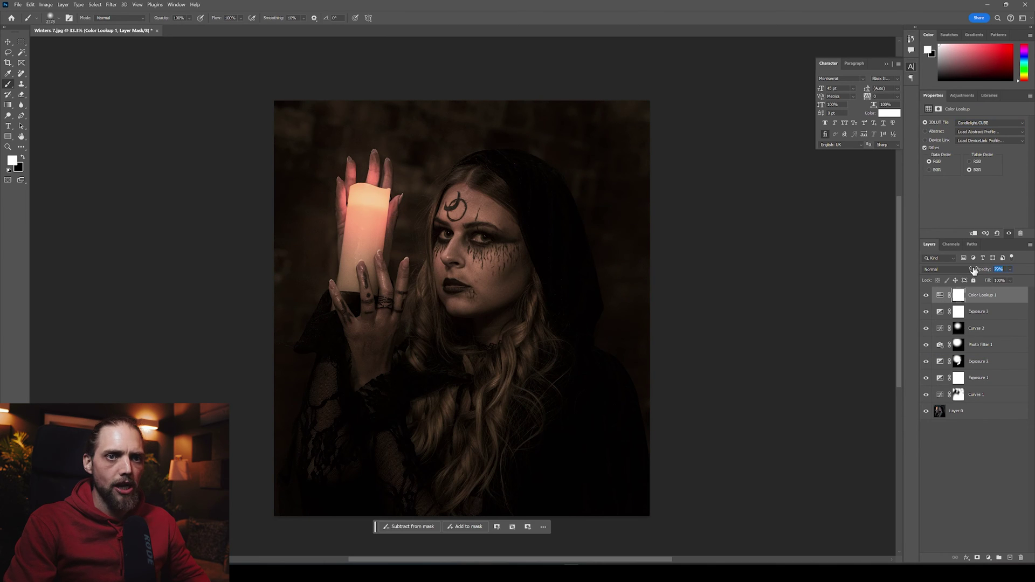
drag(974, 270, 963, 272)
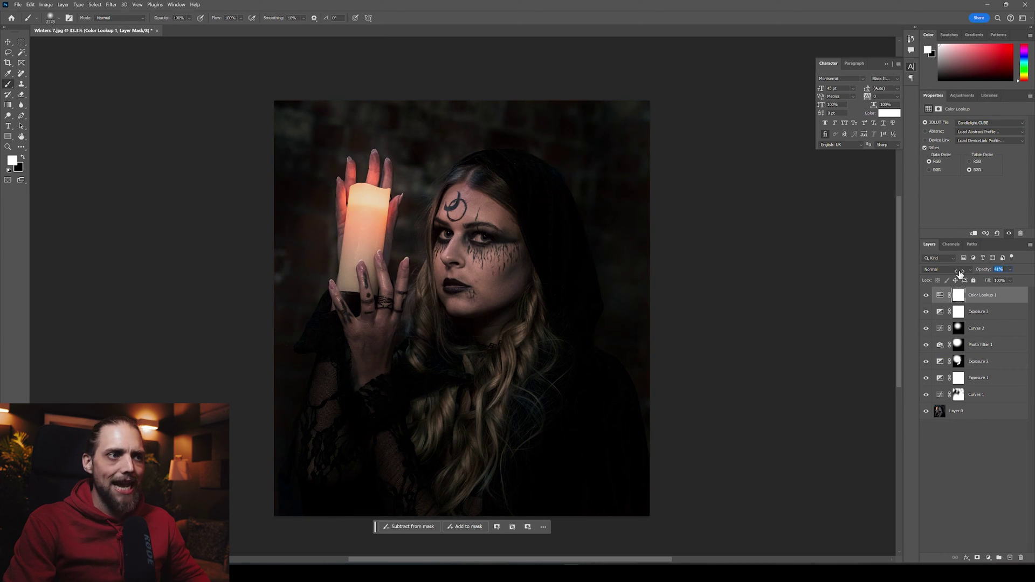
drag(958, 273, 958, 272)
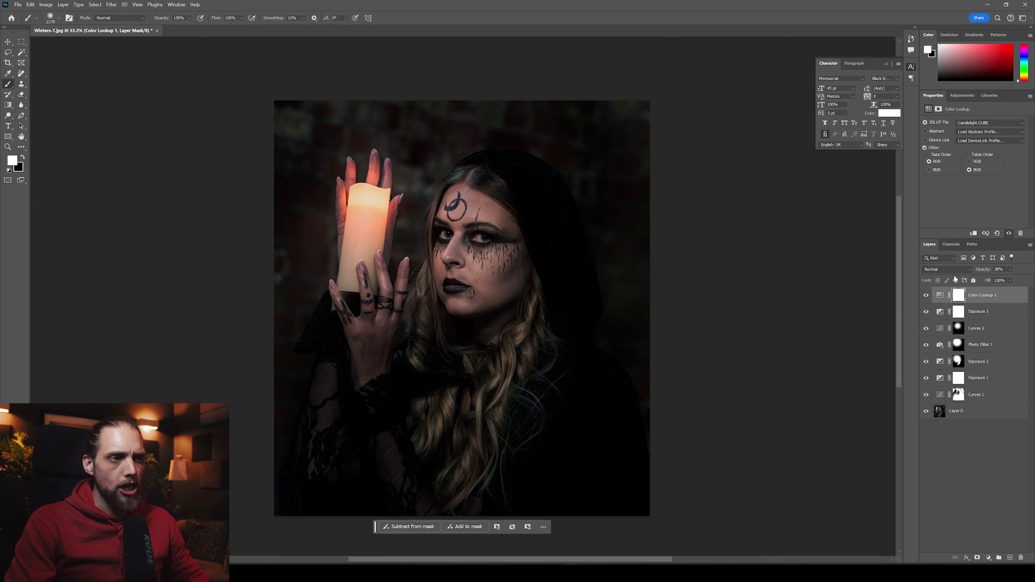
Try the Crisp_Warm.look LUT on the Color Lookup layer, then switch it to HorrorBlue.3DL at 50% opacity
click(967, 124)
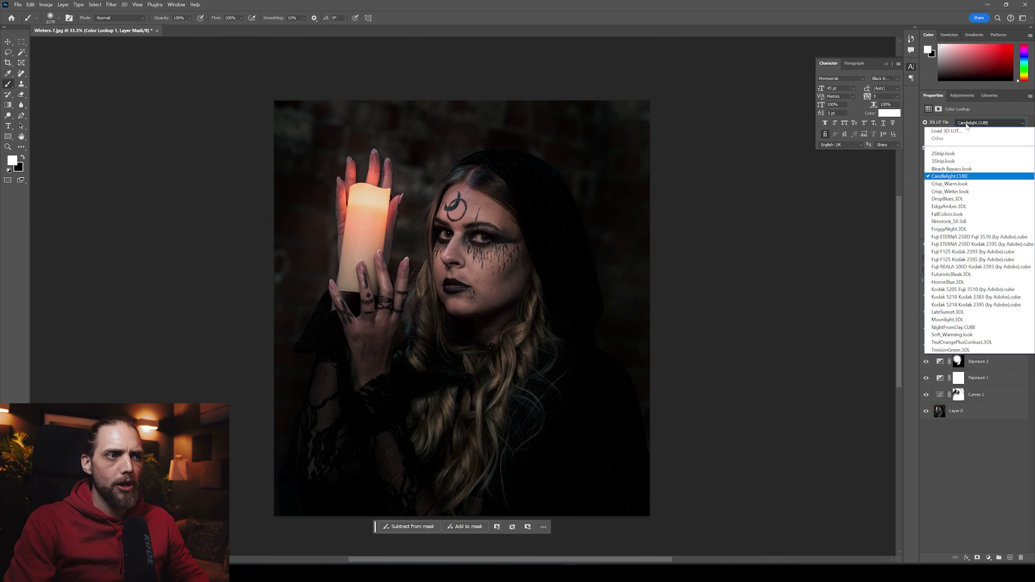
click(950, 184)
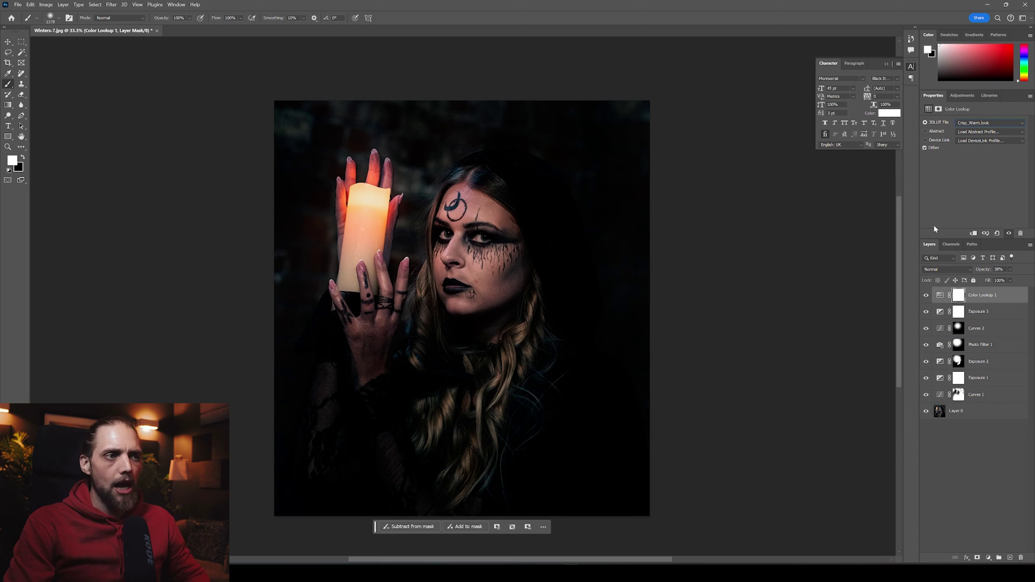
click(965, 123)
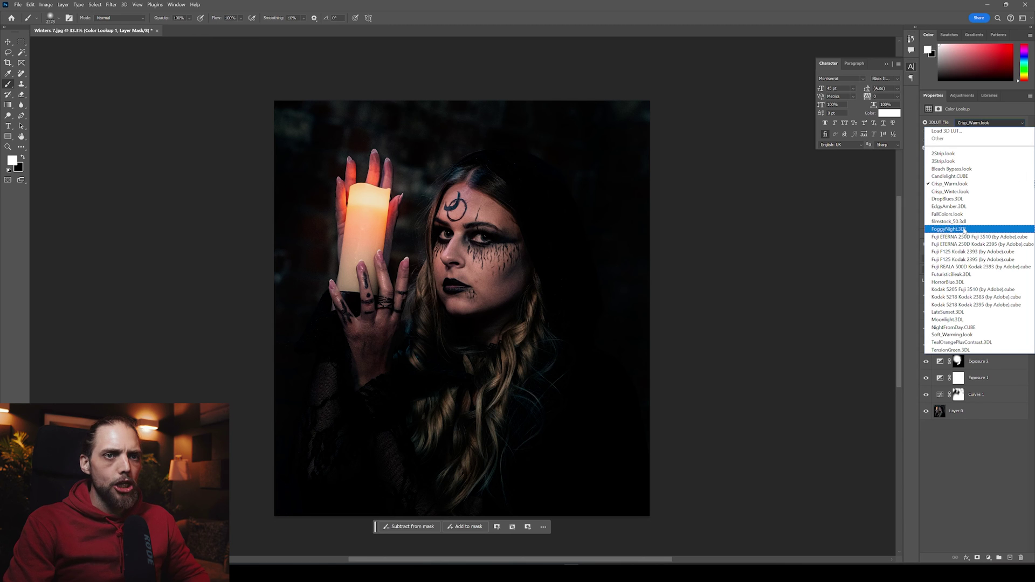
click(947, 282)
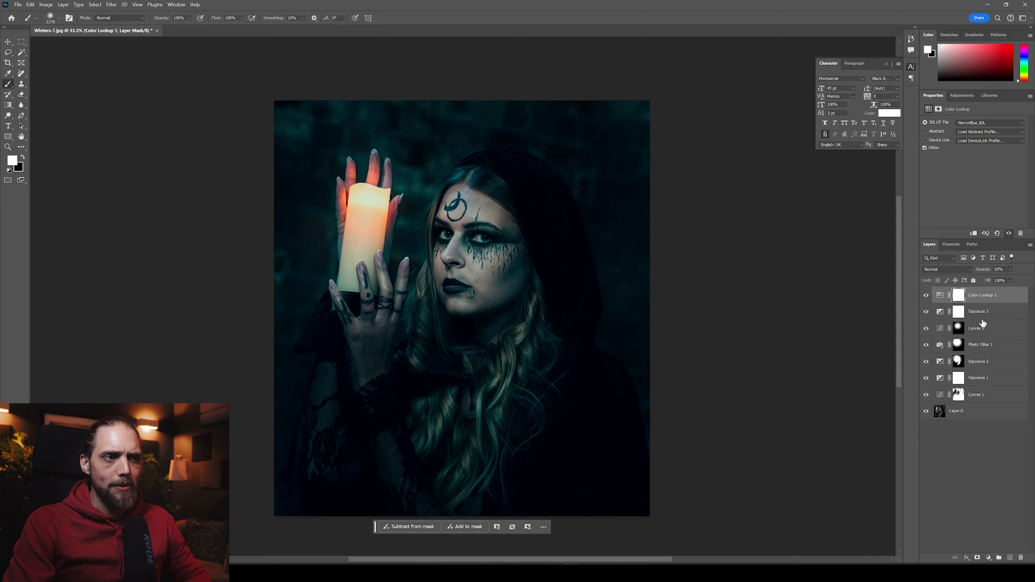
Paint black on the Color Lookup mask with a large soft brush to remove the teal tint from the candle, hands and face
click(959, 297)
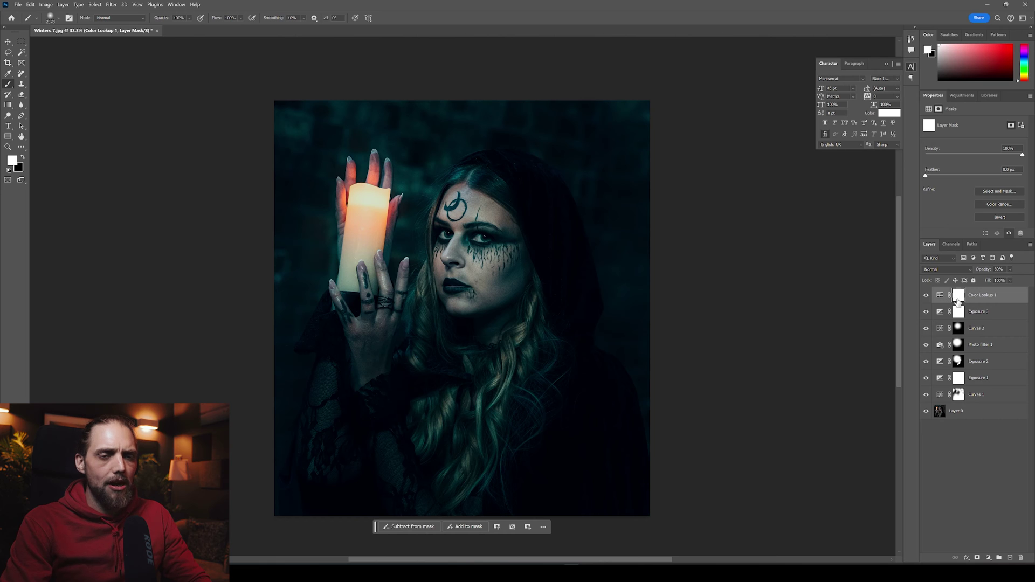
key(x)
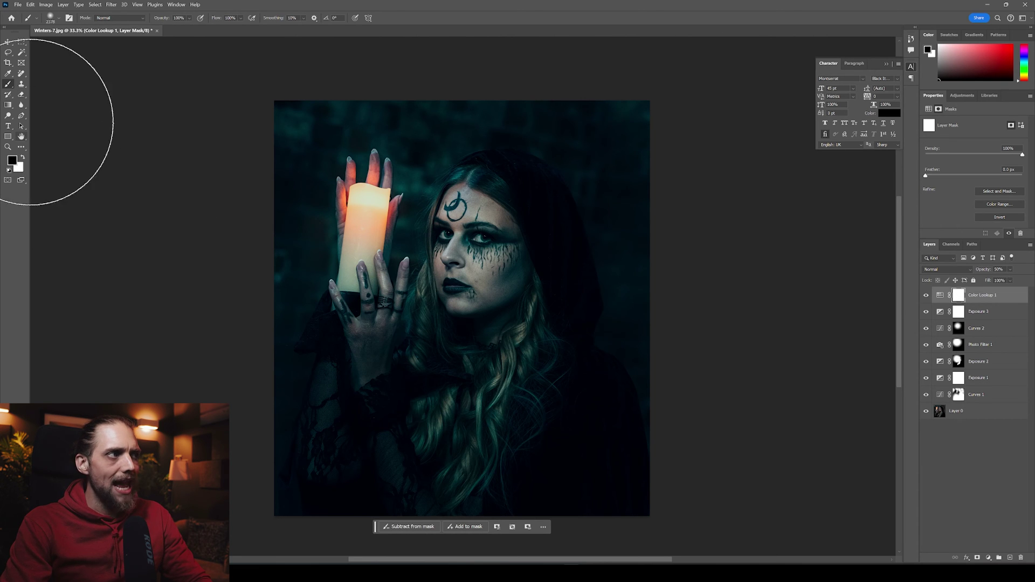
drag(325, 341, 263, 345)
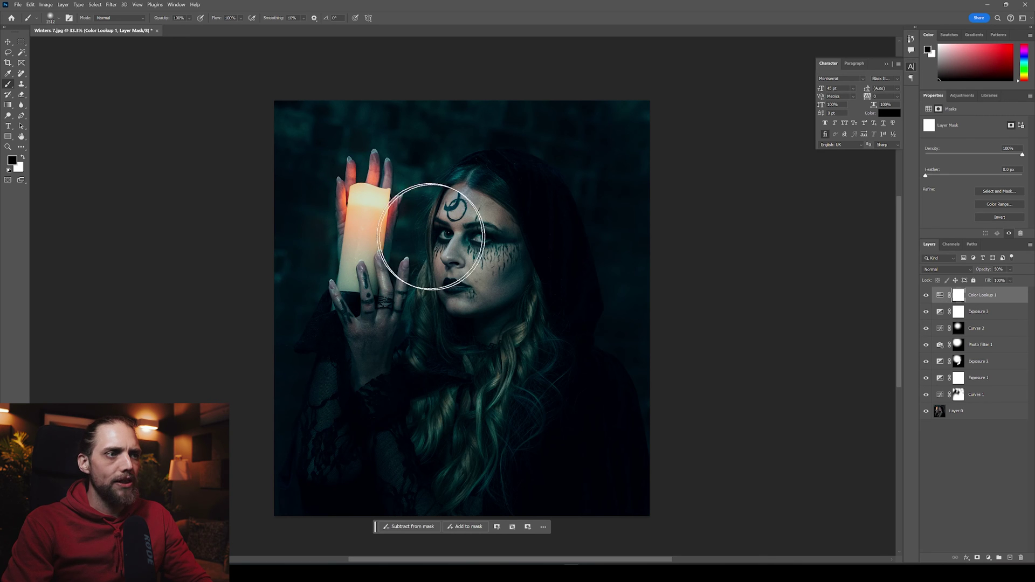
mouse_move(371, 195)
mouse_down()
mouse_move(362, 173)
mouse_move(352, 188)
mouse_move(363, 261)
mouse_move(356, 229)
mouse_move(389, 277)
mouse_move(373, 274)
mouse_move(381, 259)
mouse_move(424, 242)
mouse_move(455, 194)
mouse_move(471, 215)
mouse_move(464, 255)
mouse_move(432, 271)
mouse_move(432, 232)
mouse_move(448, 232)
mouse_move(490, 212)
mouse_up()
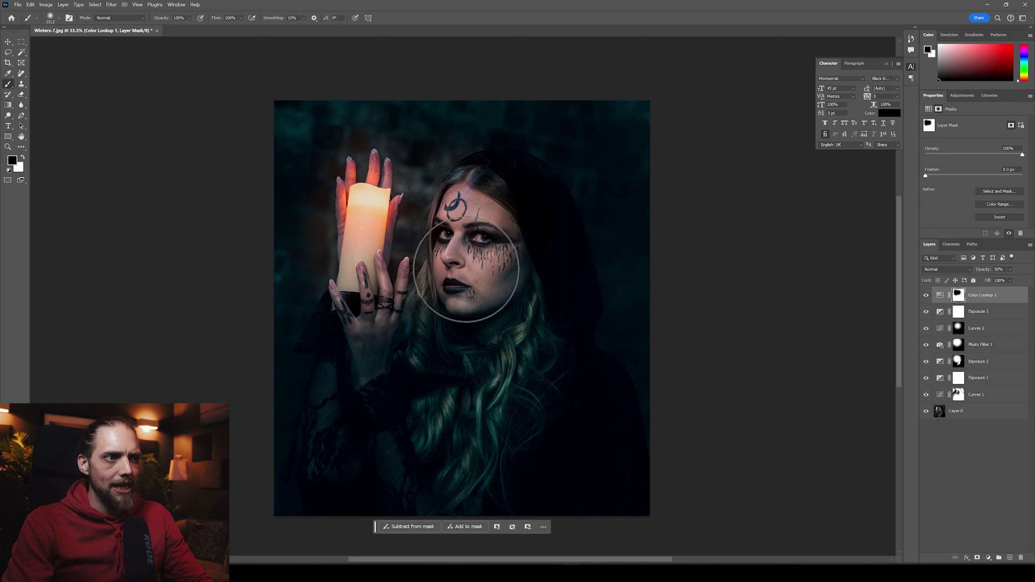
Paint white on the Color Lookup mask with smaller brushes to restore teal around the neck, hood edge and background beside the face
key(x)
drag(533, 317, 487, 317)
mouse_move(523, 270)
mouse_down()
mouse_move(546, 245)
mouse_move(515, 295)
mouse_move(540, 241)
mouse_up()
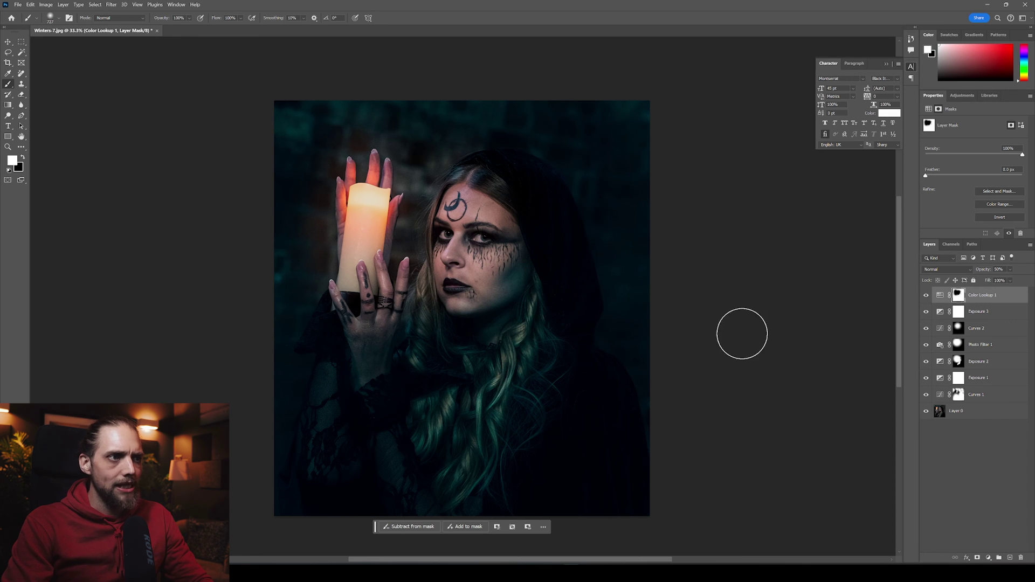
drag(448, 178, 425, 173)
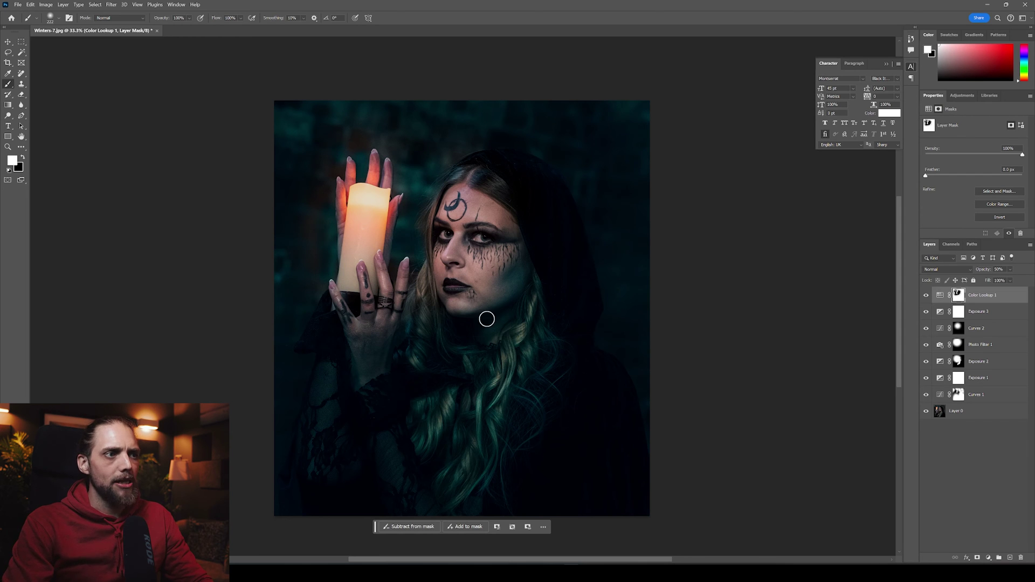
Compare the image with and without the HorrorBlue Color Lookup layer and reduce its opacity to 35%
click(926, 296)
click(925, 296)
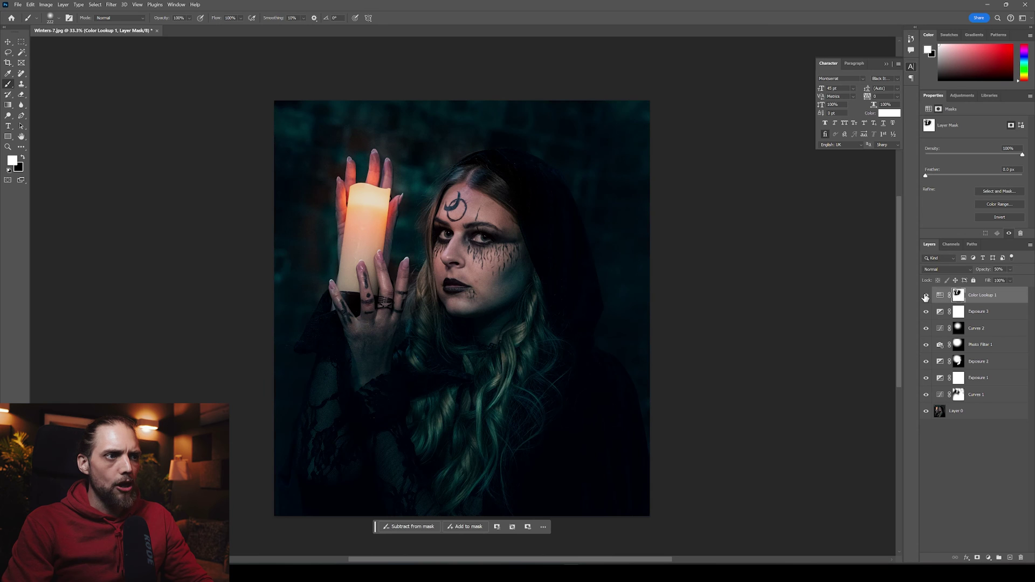
click(926, 296)
click(925, 296)
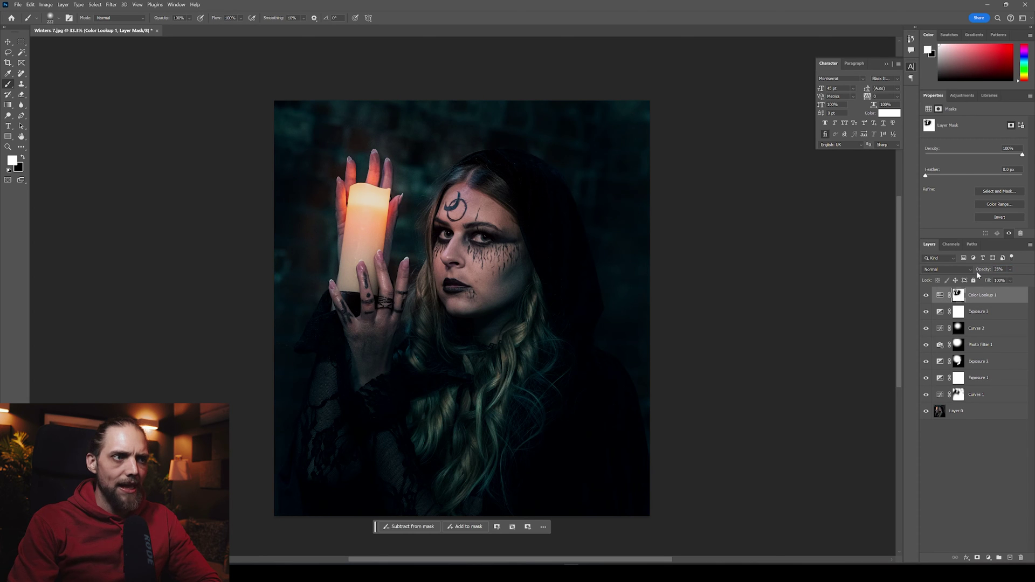
click(966, 473)
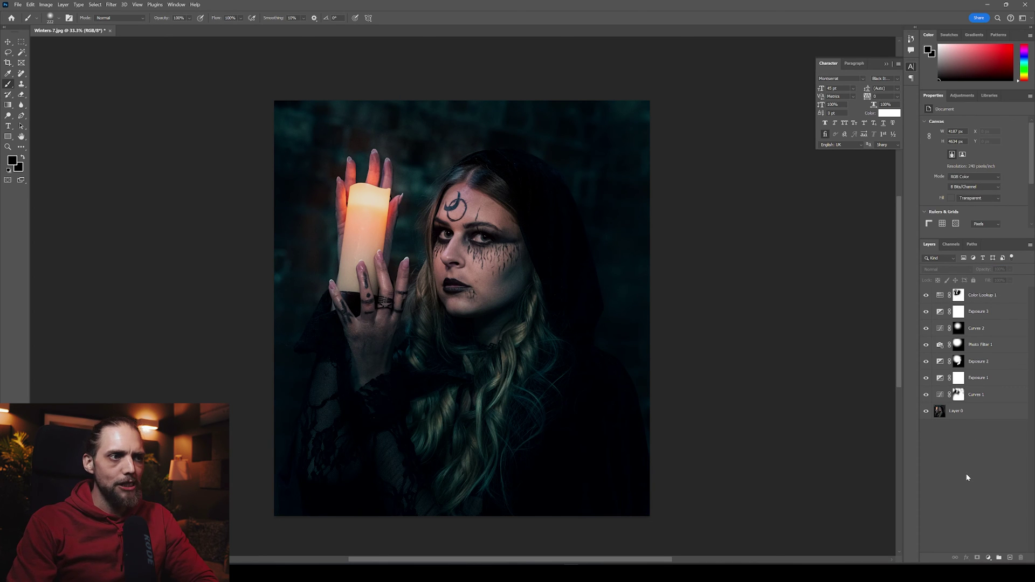
Add a second Color Lookup layer with the TealOrangePlusContrast.3DL LUT at 25% opacity and compare the image with and without it
click(988, 558)
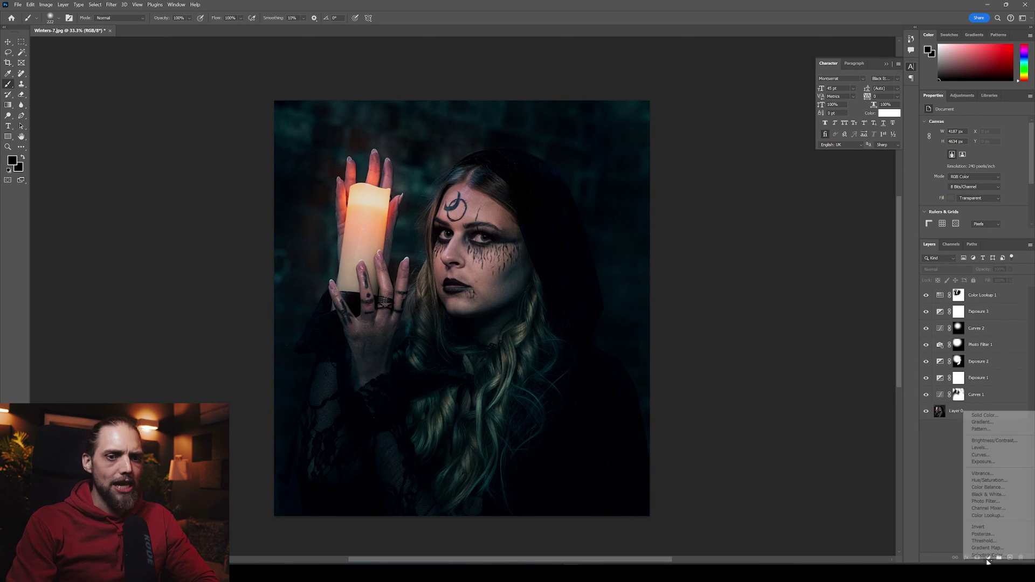
click(995, 519)
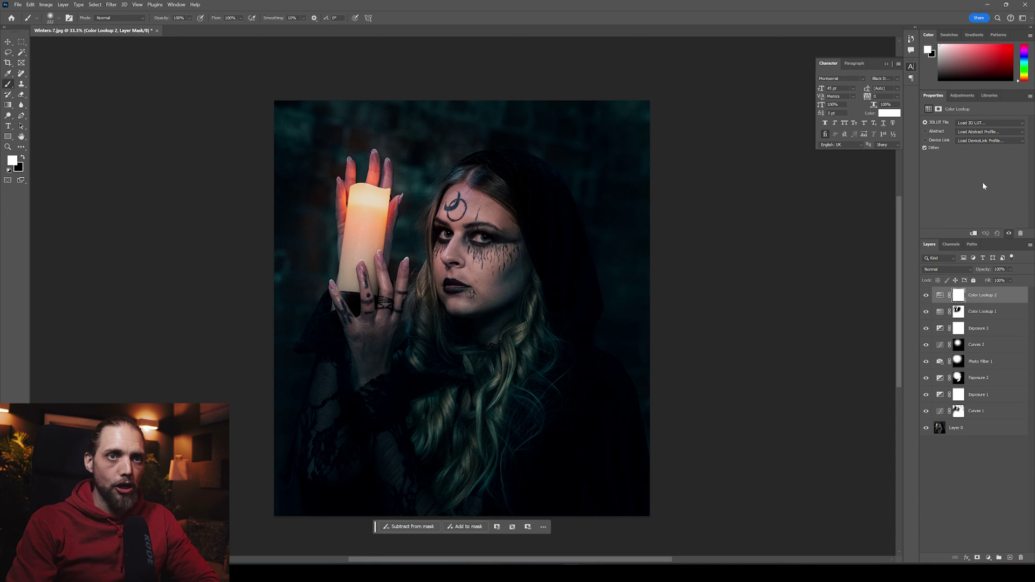
click(981, 122)
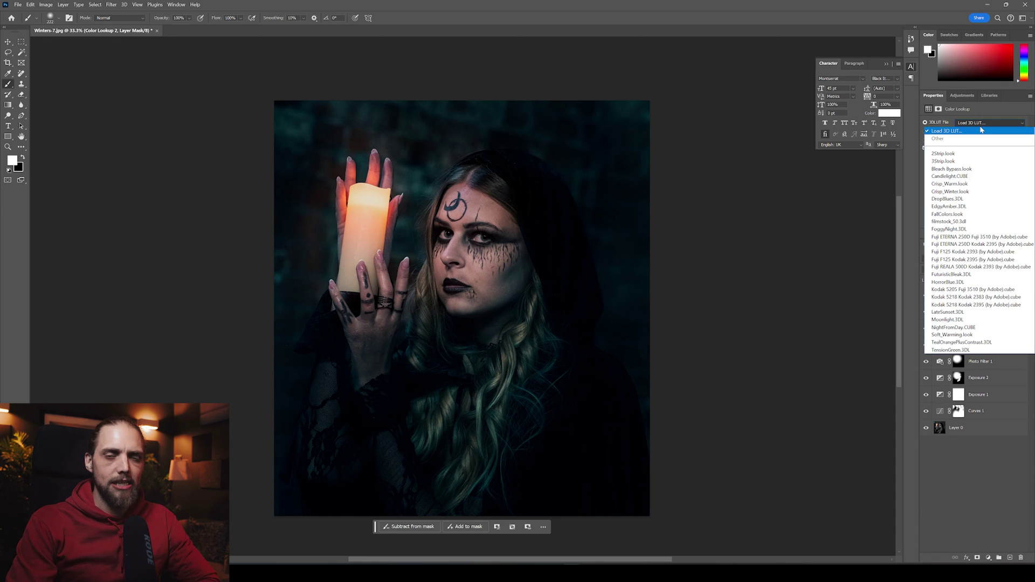
click(981, 343)
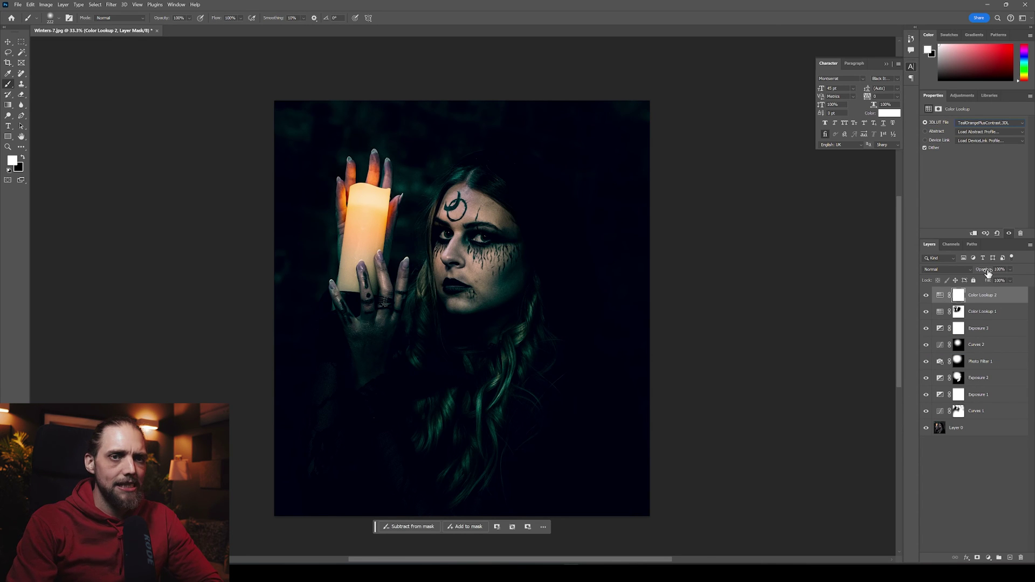
drag(964, 275, 958, 277)
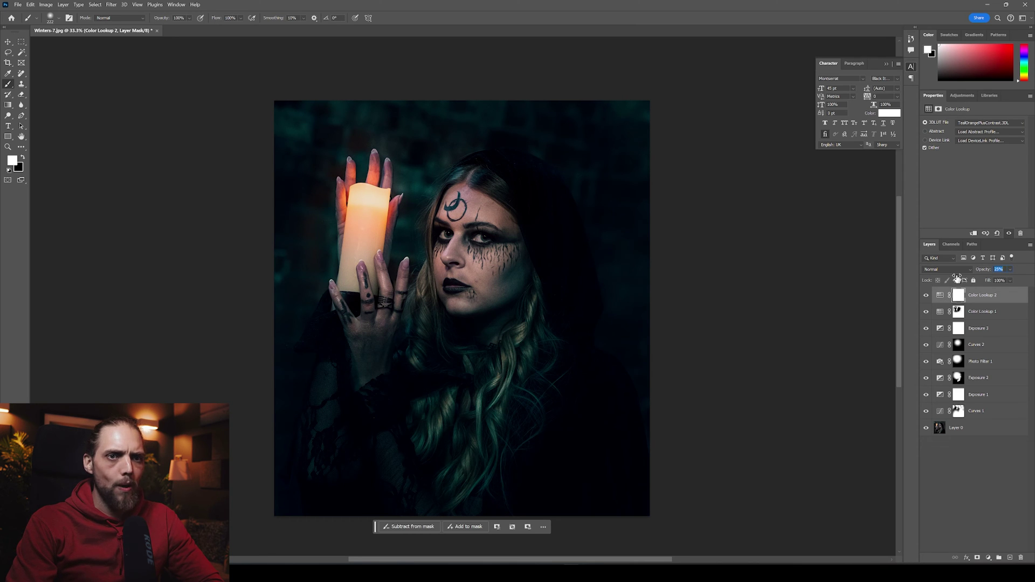
click(927, 296)
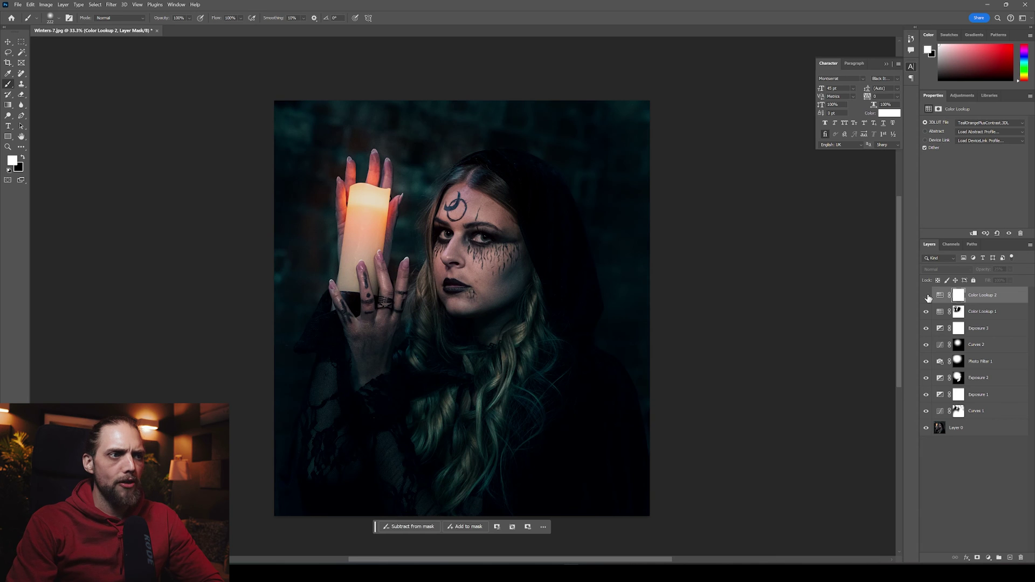
click(926, 296)
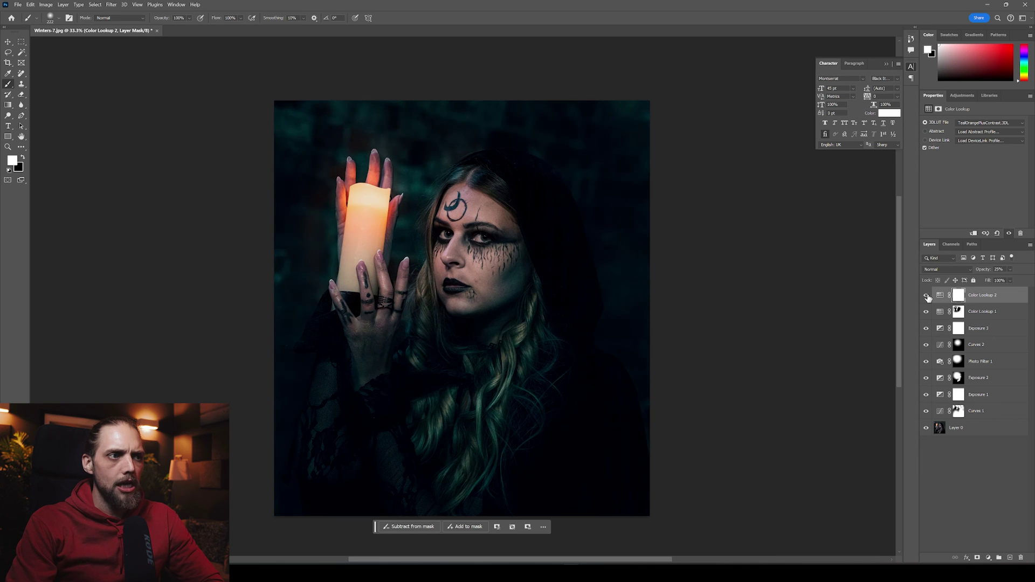
click(969, 506)
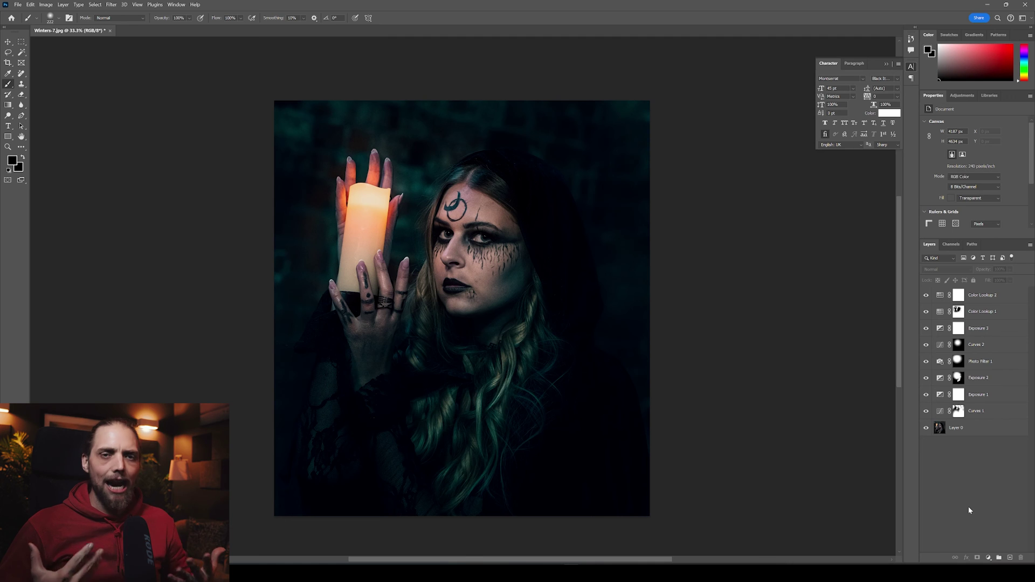
Compare the current edit with the original photo by isolating Layer 0 and restoring all layers
alt+click(925, 429)
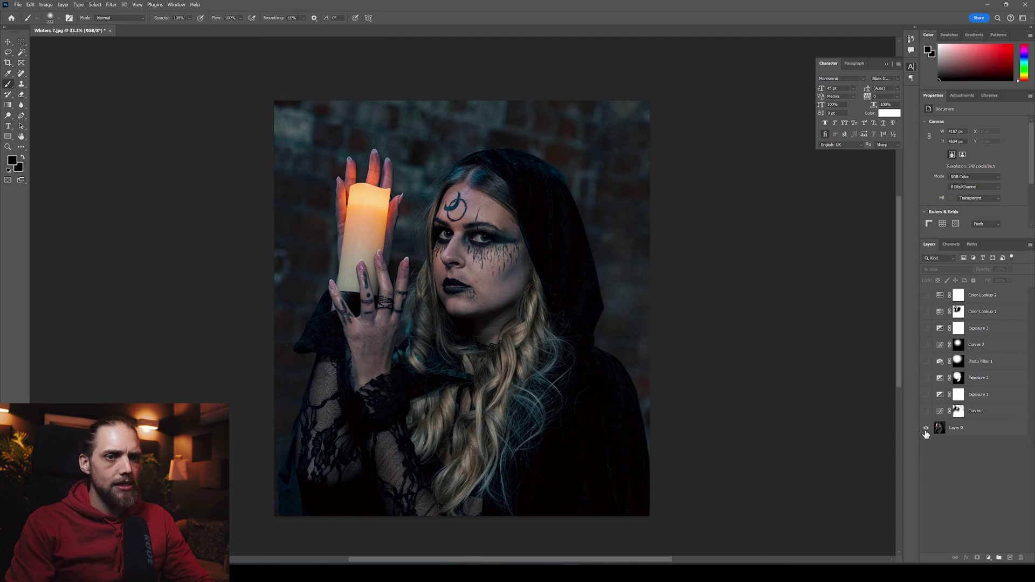
alt+click(925, 429)
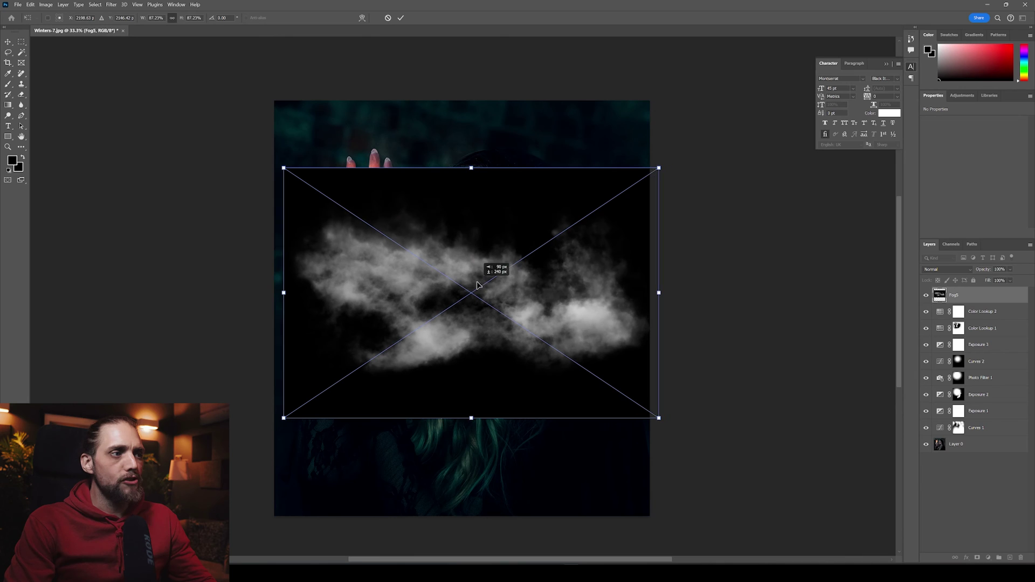
Centre the placed Fog5 image over the portrait, set its blend mode to Screen, and scale it to about 115% across the background
drag(492, 270, 485, 270)
click(947, 269)
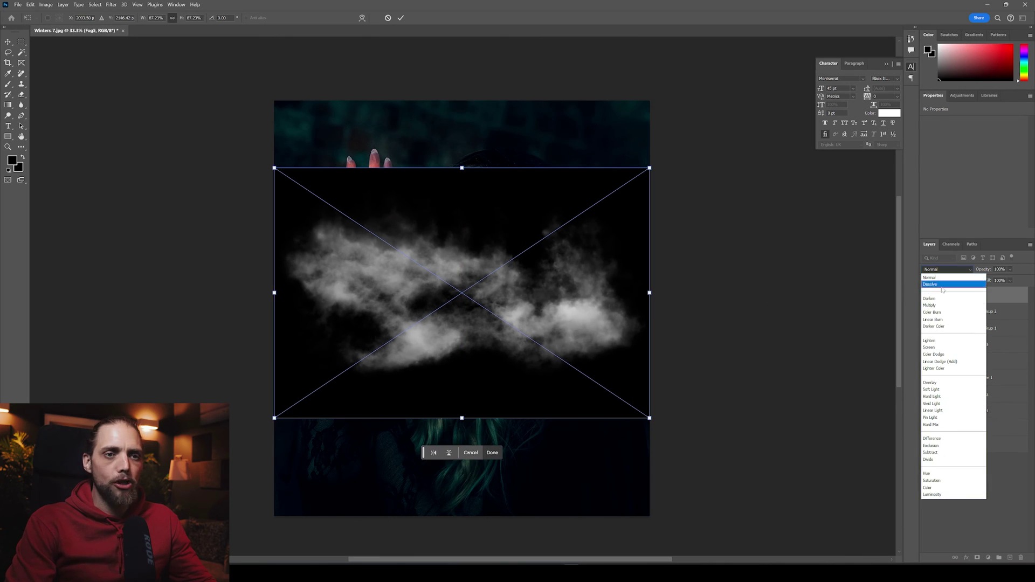
click(942, 347)
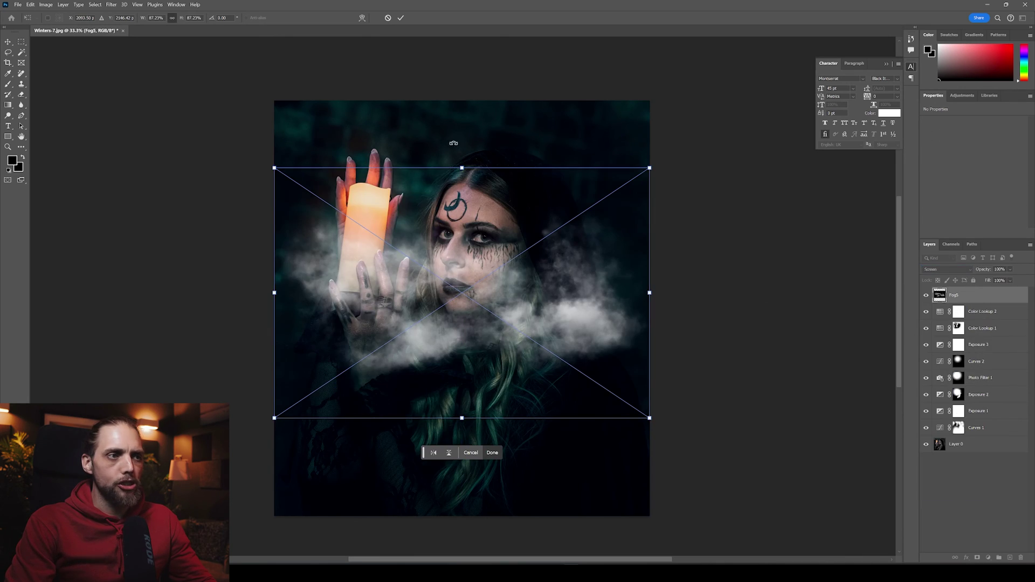
drag(460, 163, 459, 105)
drag(463, 418, 463, 438)
drag(469, 389, 467, 371)
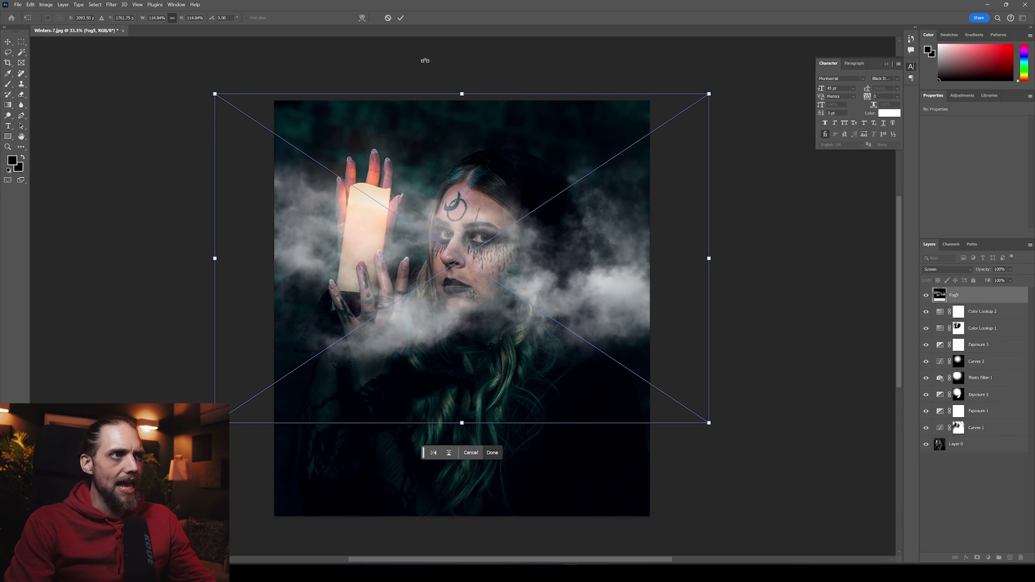
click(402, 18)
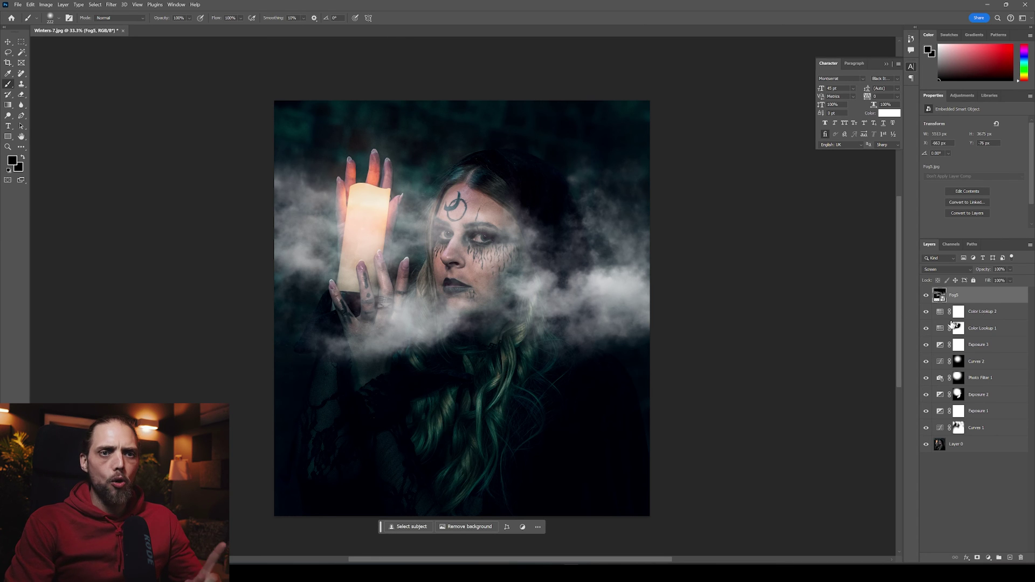
Hide the Fog5 layer and create a Select Subject selection of the hooded woman from Layer 0
click(971, 450)
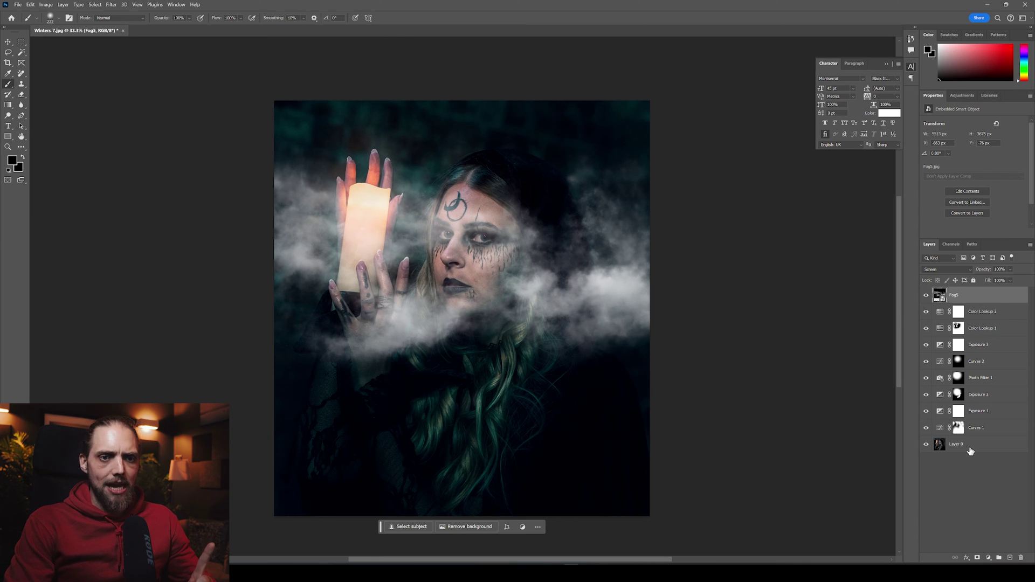
click(970, 451)
click(926, 296)
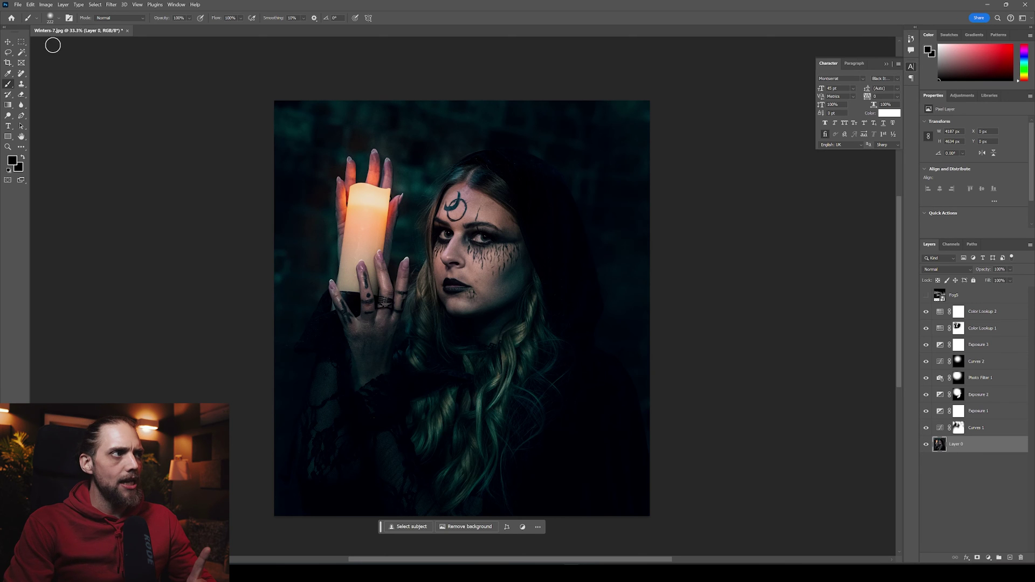
click(23, 53)
click(363, 18)
click(378, 36)
click(364, 19)
click(375, 36)
click(351, 18)
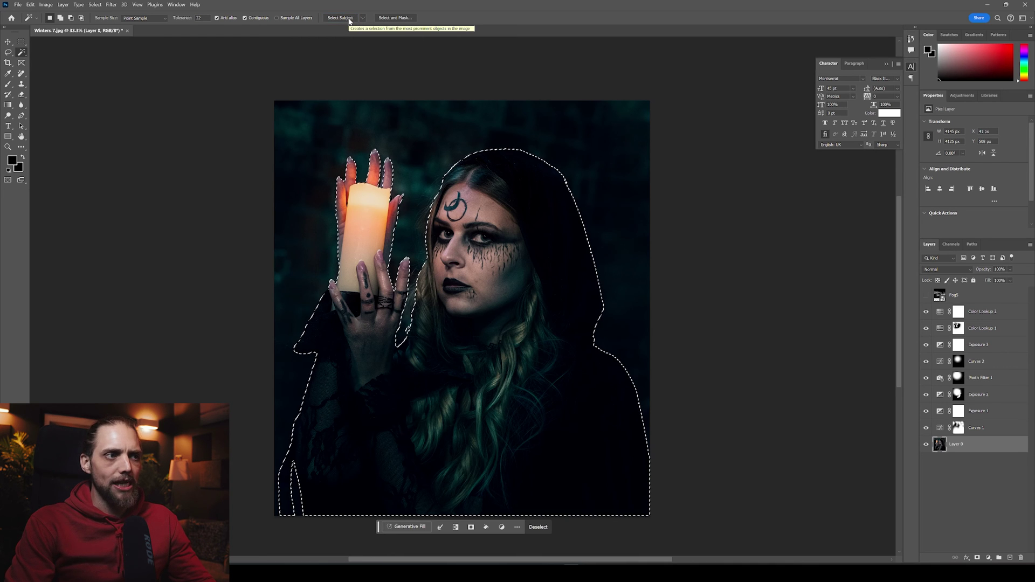
Show Fog5, mask it with the inverted subject selection so fog stays behind the woman, and reduce its opacity to 35%
click(970, 295)
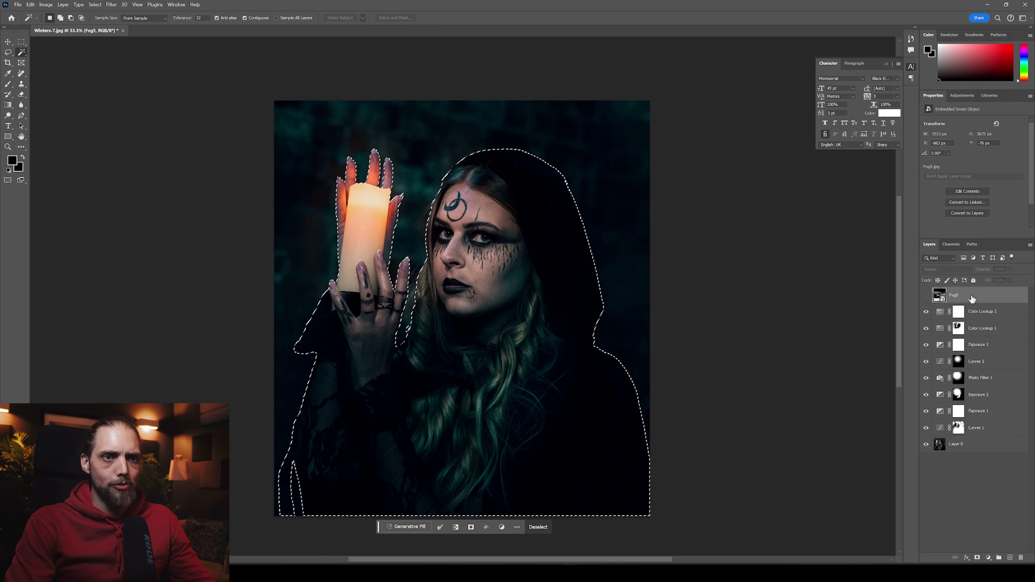
click(927, 295)
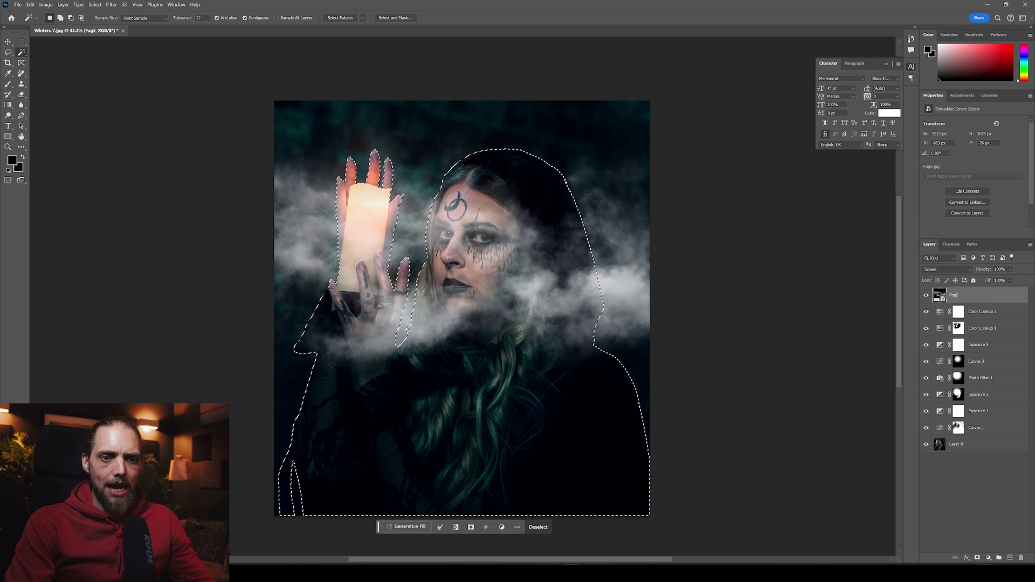
click(977, 558)
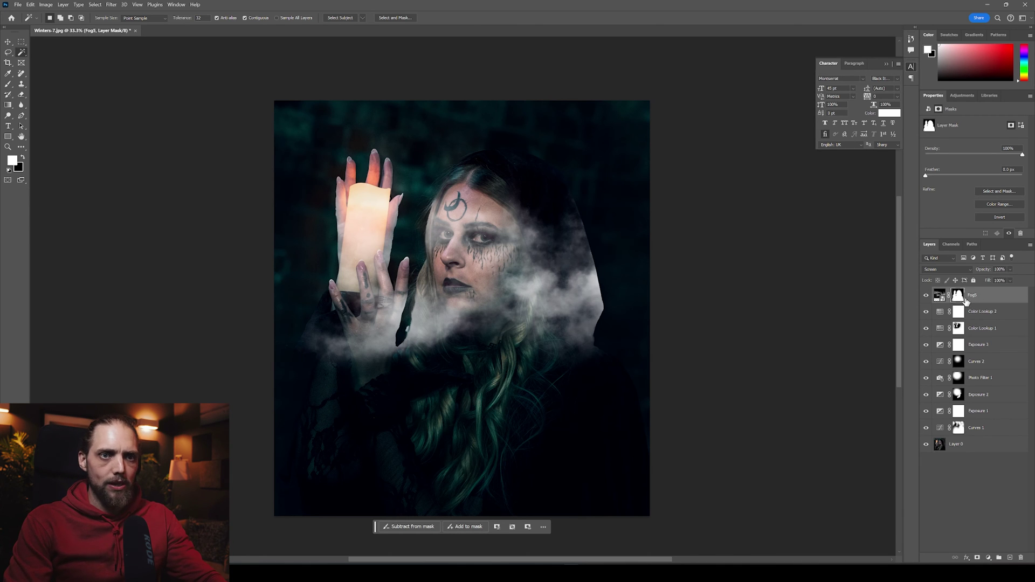
key(ctrl+i)
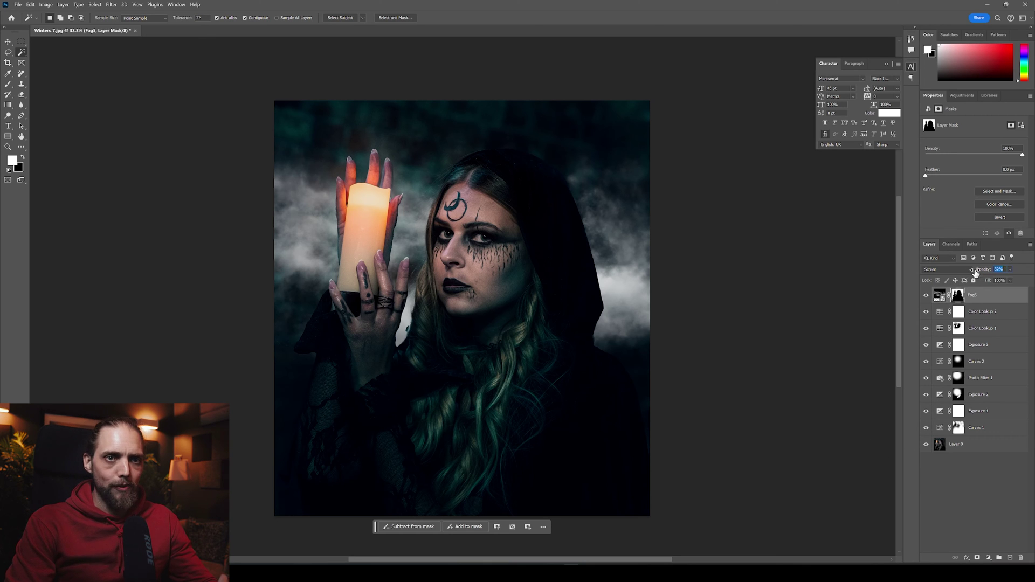
drag(964, 272, 956, 275)
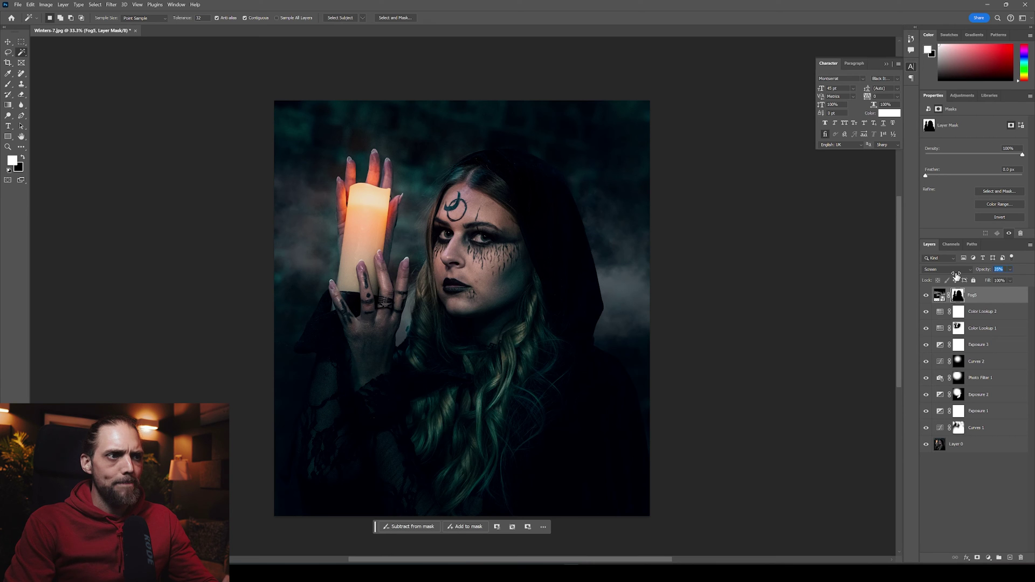
click(972, 509)
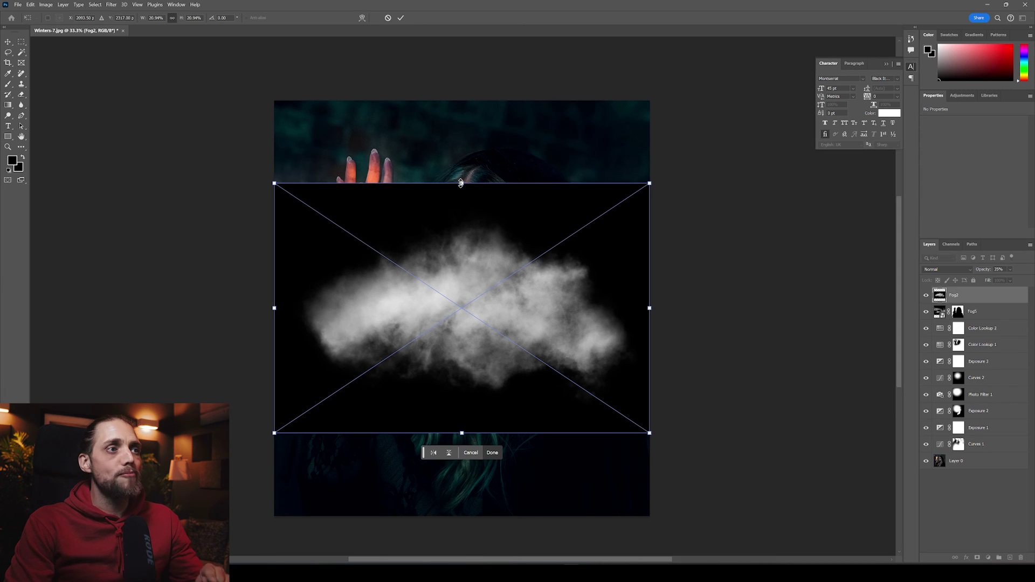
Scale the placed Fog2 image to about 37%, move it over the lower body, and set it to Screen at 27% opacity
drag(461, 185, 462, 71)
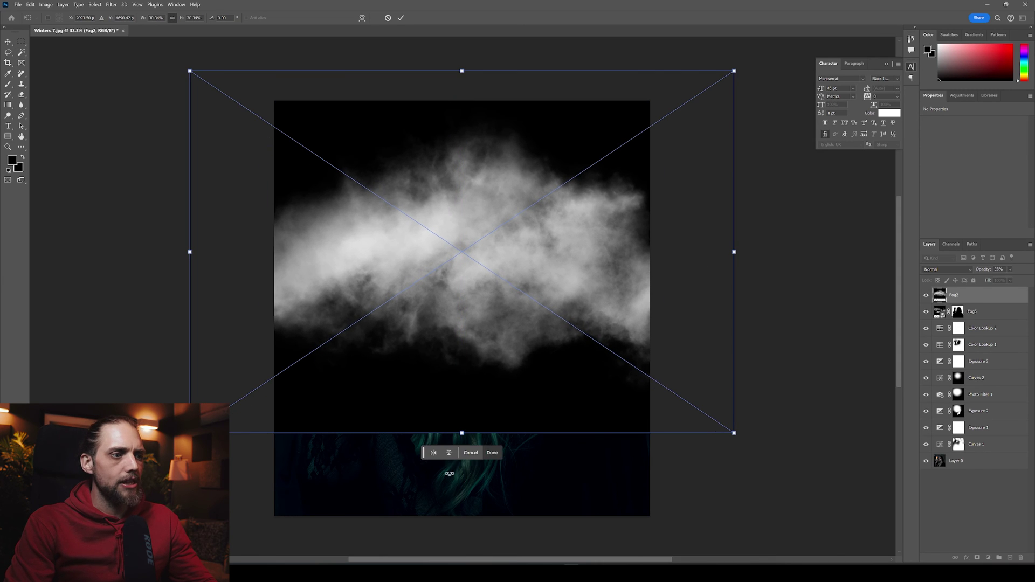
drag(462, 437, 462, 514)
click(947, 270)
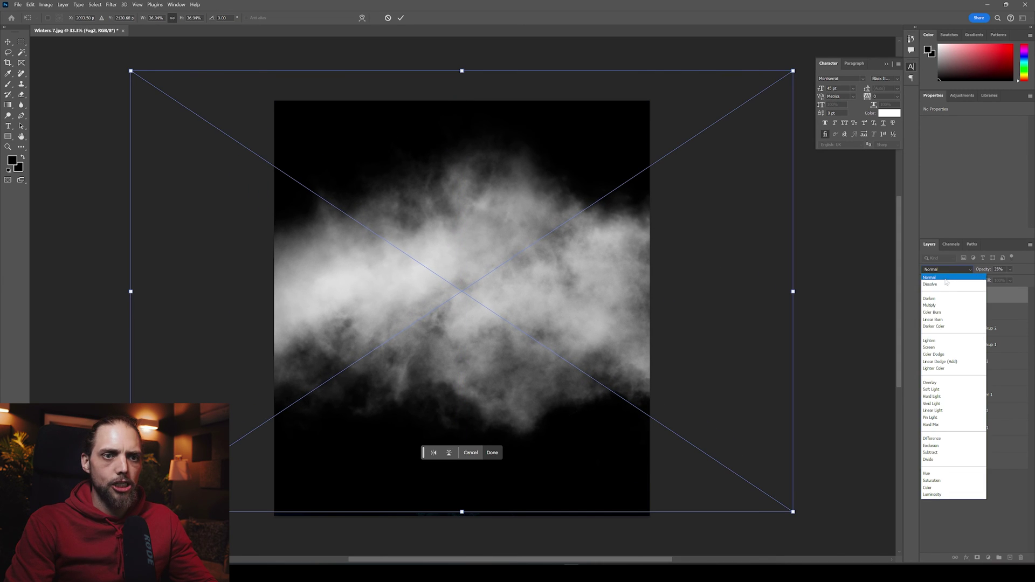
click(949, 349)
drag(525, 252, 523, 317)
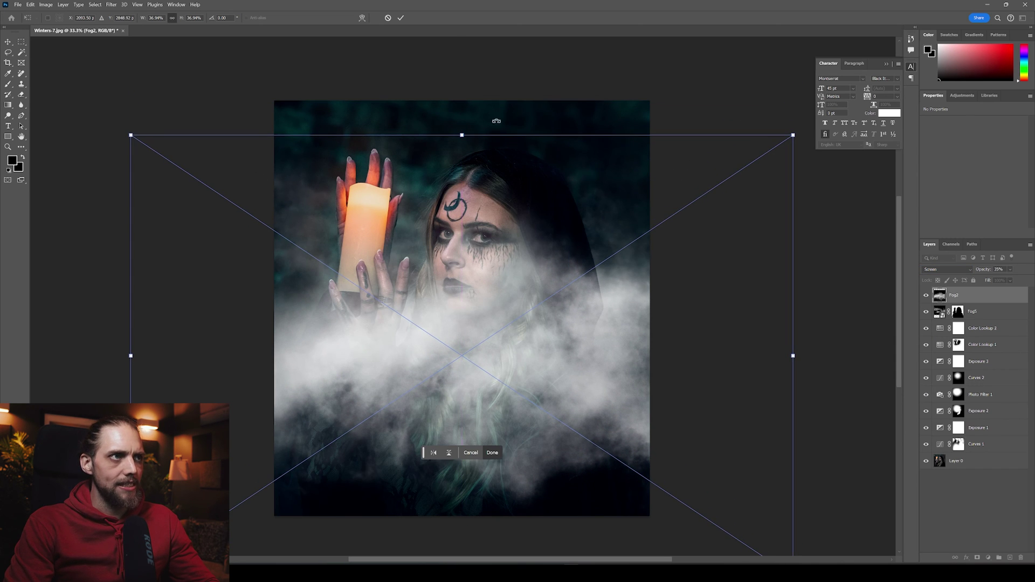
click(401, 19)
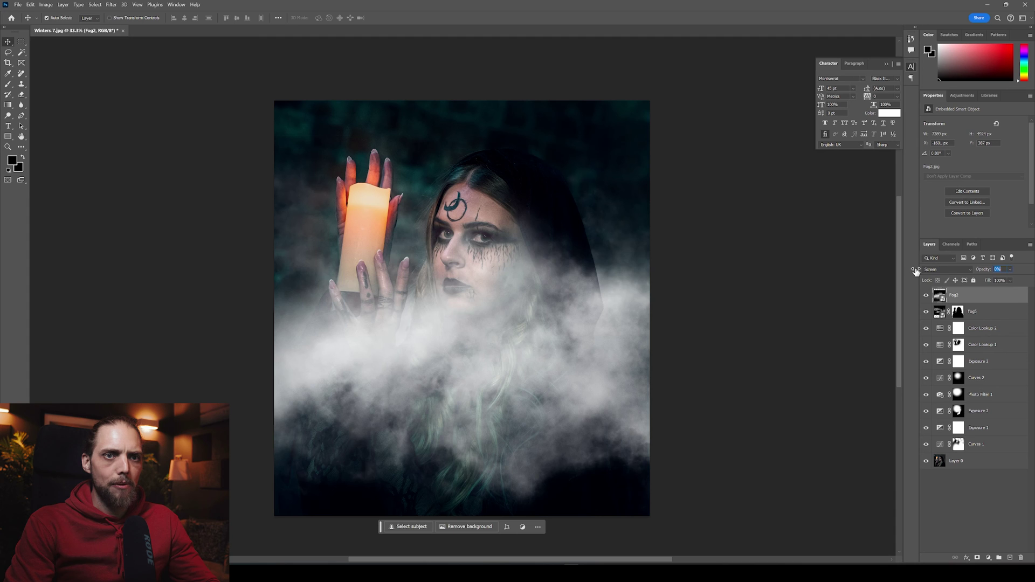
text(19)
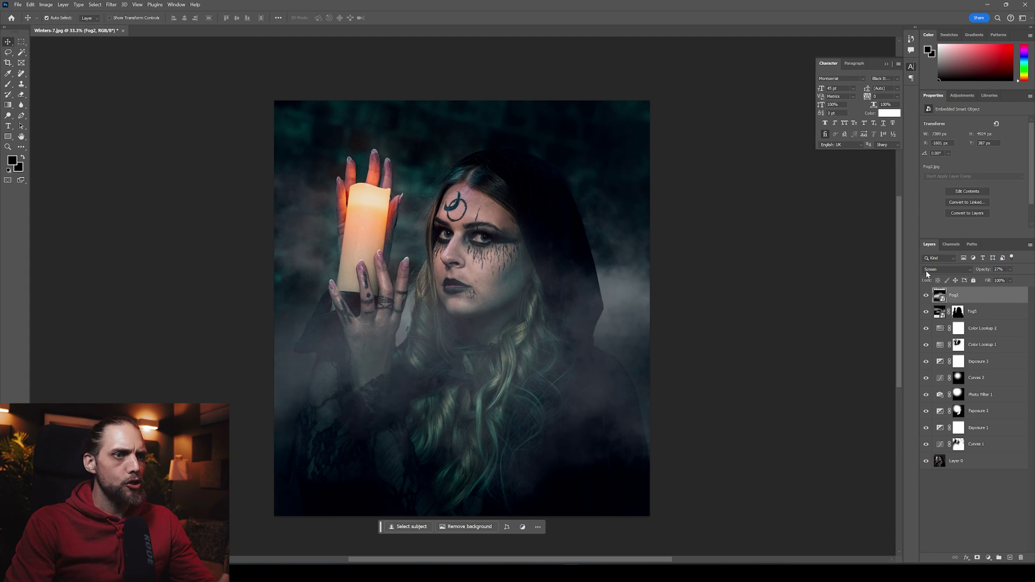
Add a layer mask to Fog2 and get the Brush tool ready with black as the foreground colour
click(977, 558)
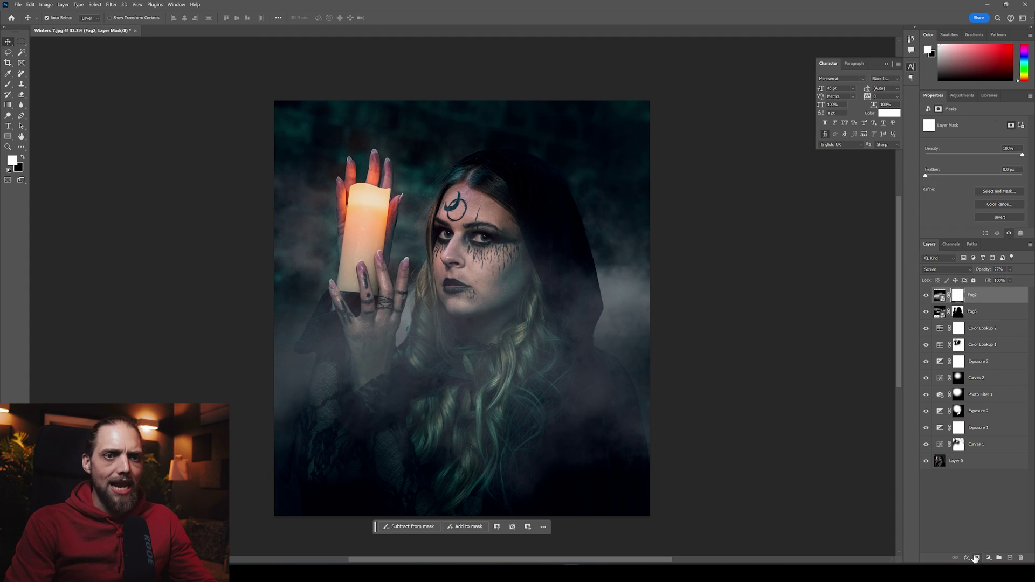
click(9, 86)
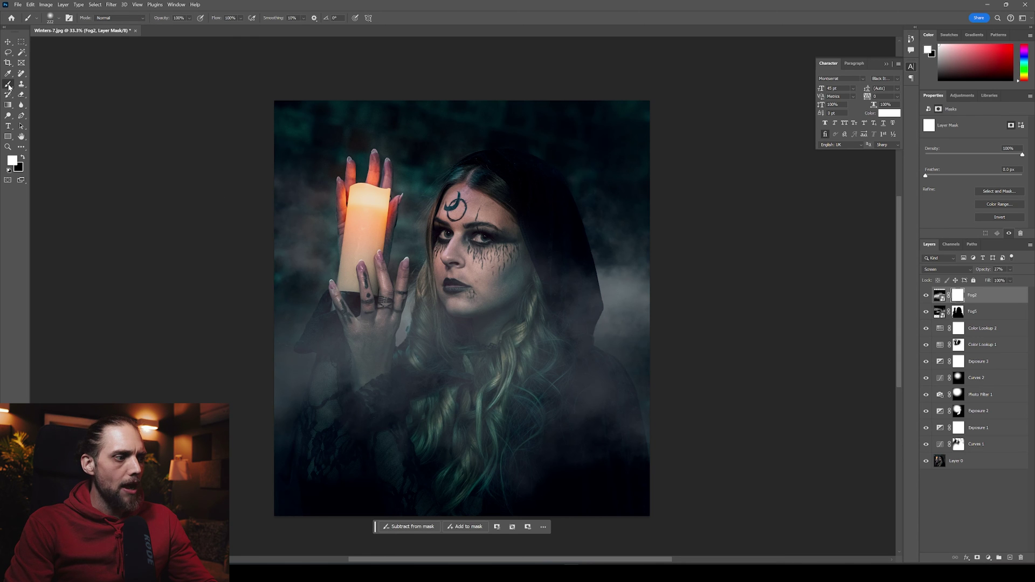
key(x)
mouse_move(389, 345)
mouse_down()
mouse_move(535, 377)
mouse_move(555, 372)
mouse_up()
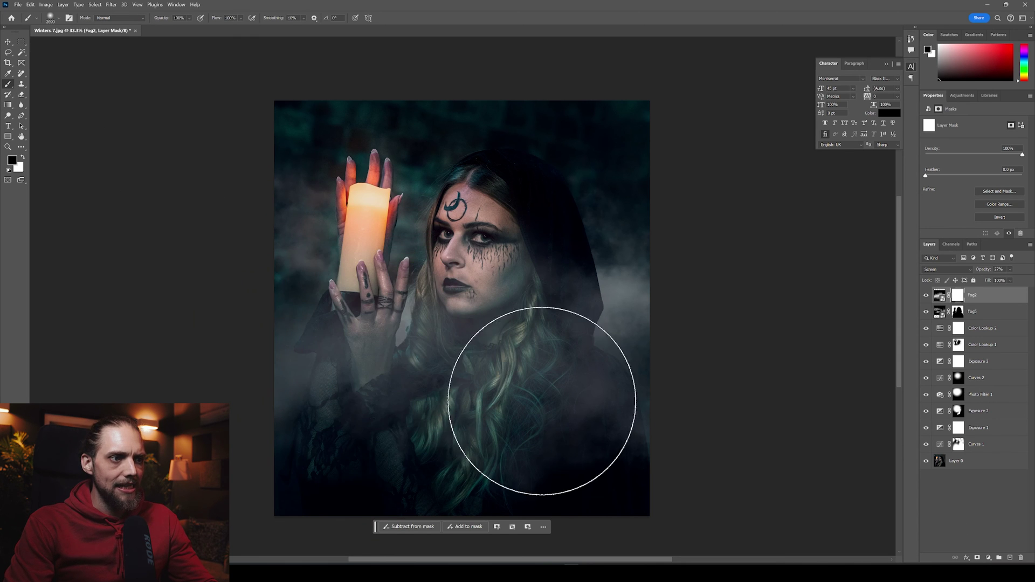
click(428, 376)
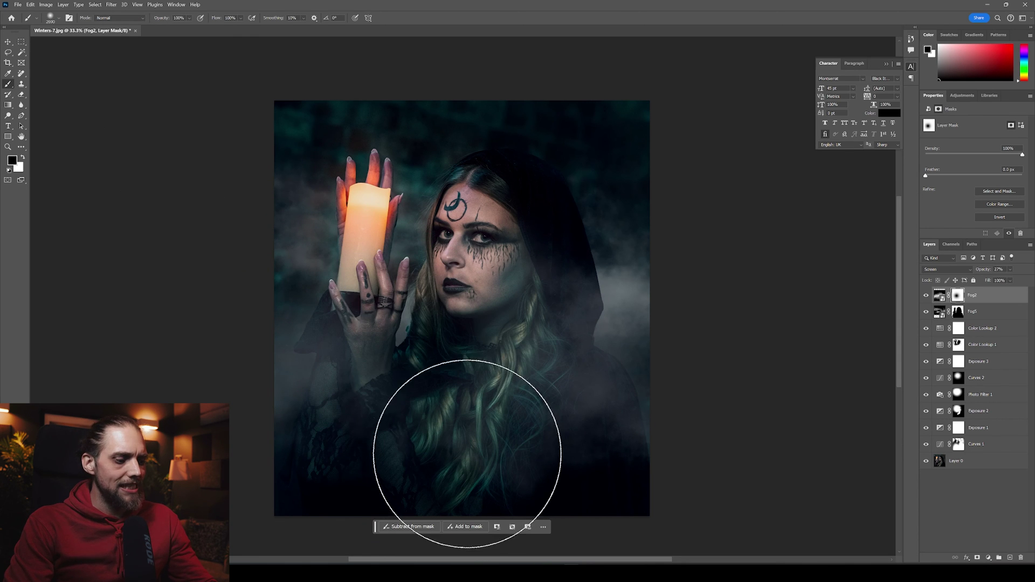
key(ctrl+z)
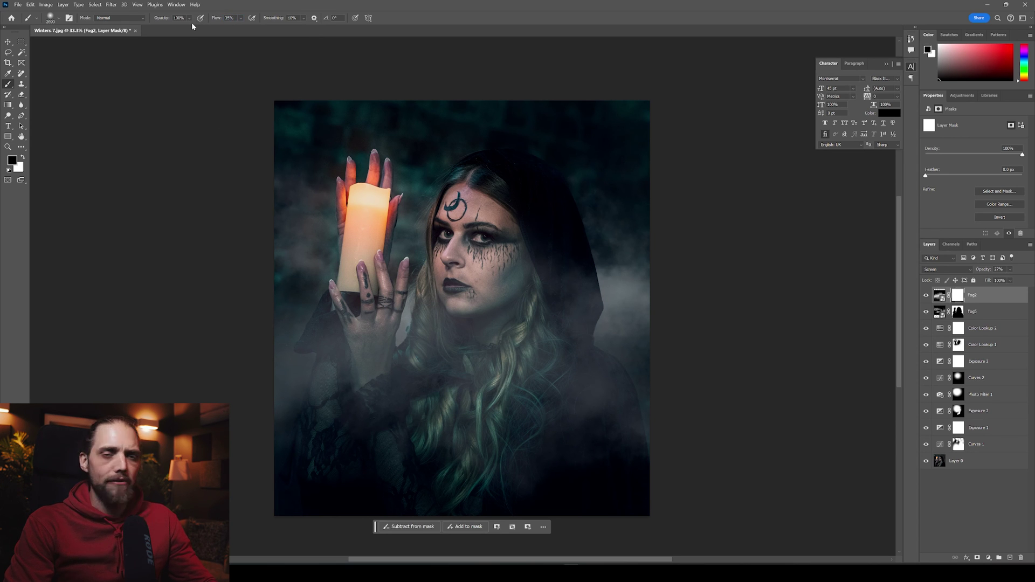
Paint black on the Fog2 mask with a large soft brush at 35% flow to thin the fog over the hair and hands
click(453, 370)
mouse_move(385, 317)
mouse_down()
mouse_move(493, 389)
mouse_move(507, 438)
mouse_move(552, 318)
mouse_move(593, 435)
mouse_move(499, 316)
mouse_move(435, 289)
mouse_move(450, 407)
mouse_move(375, 256)
mouse_up()
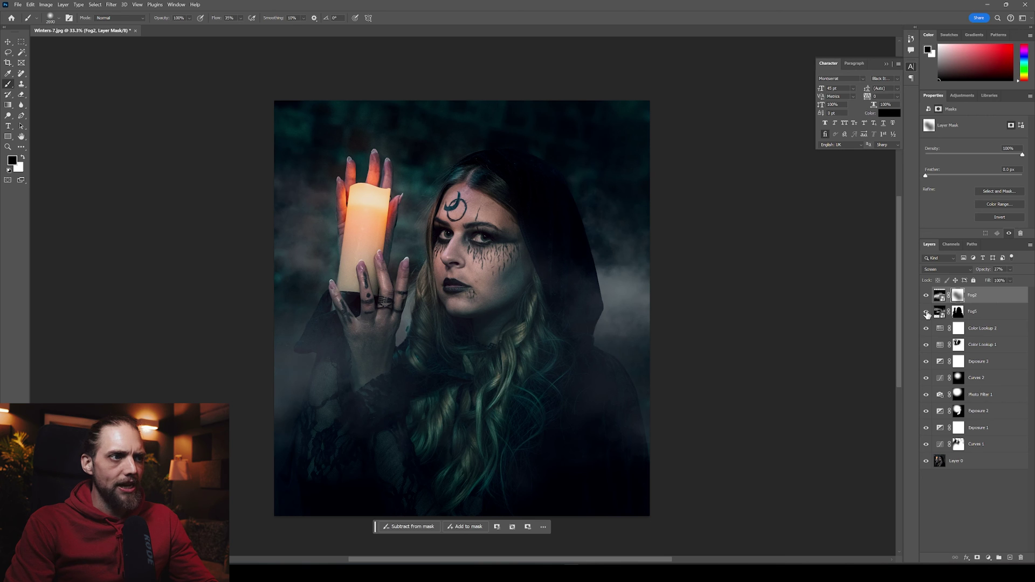
Select the Fog2 and Fog5 layers together and move them below both Color Lookup layers, directly above the Exposure layer
click(991, 301)
shift+click(991, 316)
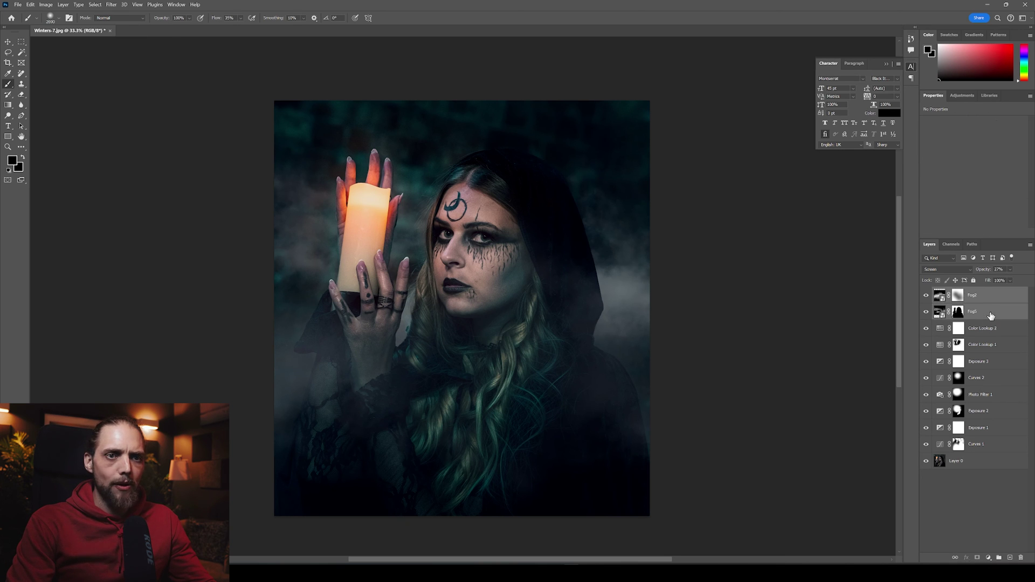
click(984, 299)
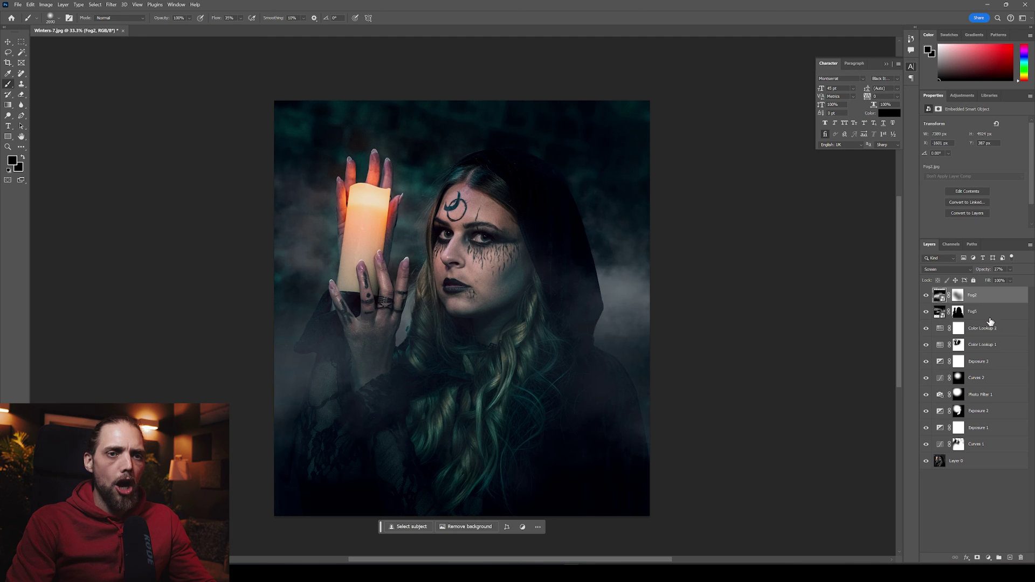
shift+click(991, 317)
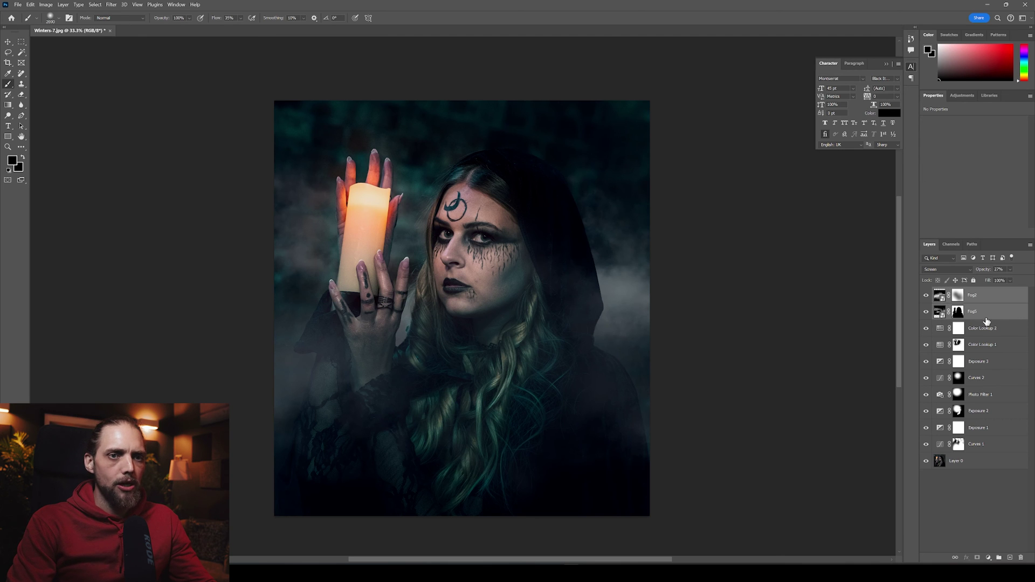
drag(985, 312, 991, 357)
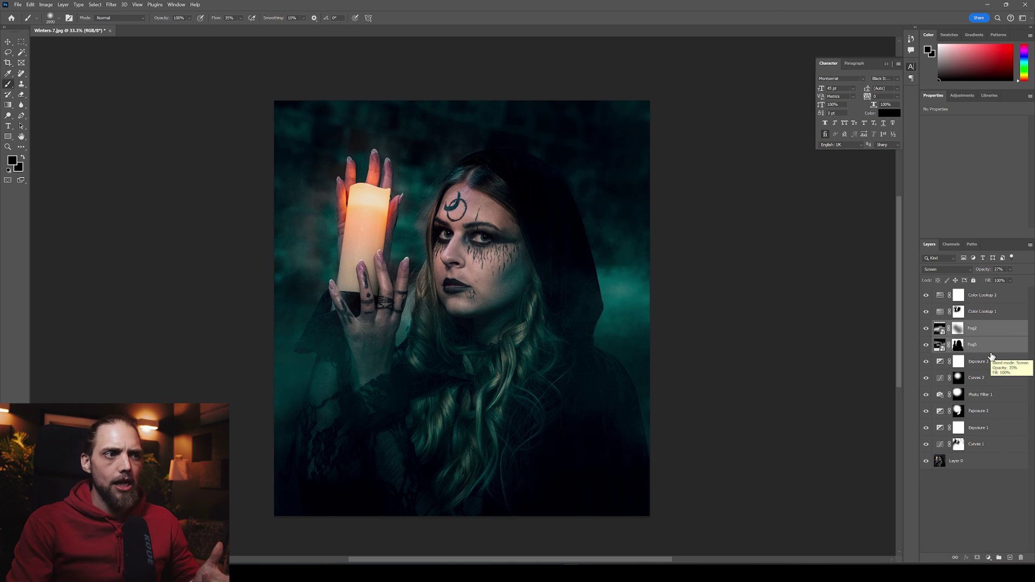
Compare the foggy, colour-graded result with the original Layer 0, then deselect all layers
alt+click(925, 463)
alt+click(926, 462)
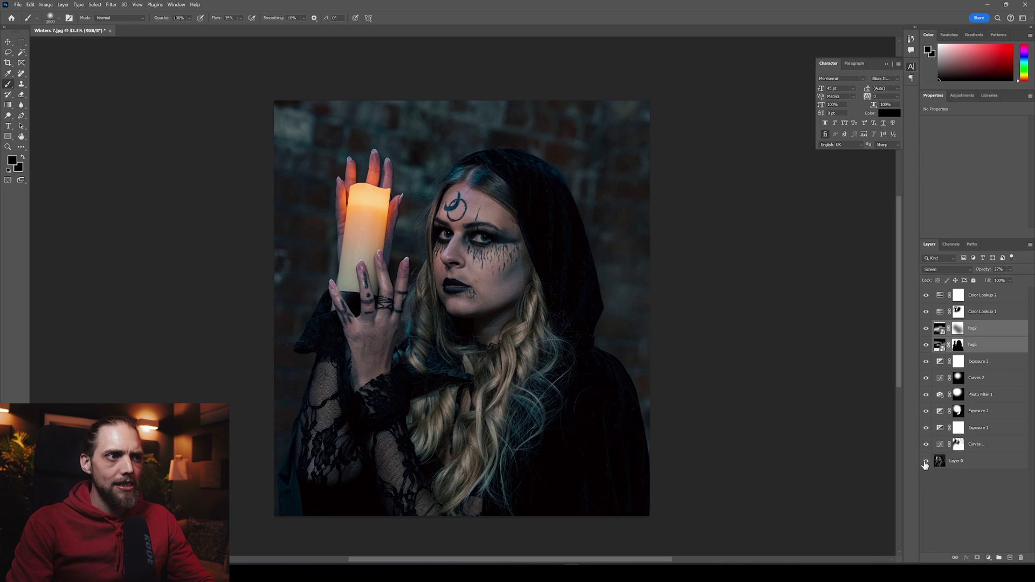
click(945, 498)
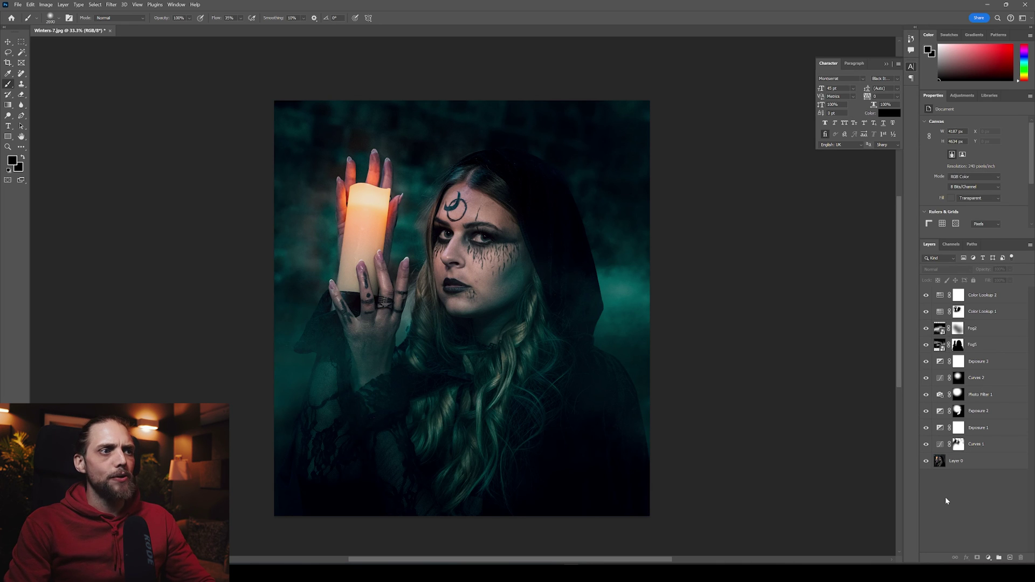
Add an Exposure adjustment layer above all layers with exposure -2.22 and invert its mask to black
click(988, 558)
click(978, 459)
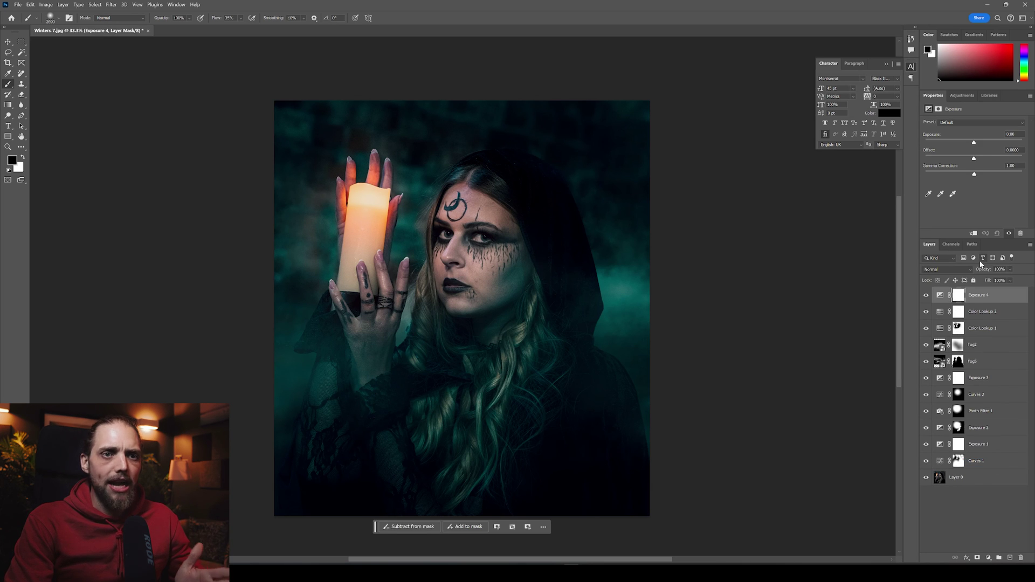
drag(974, 143, 958, 145)
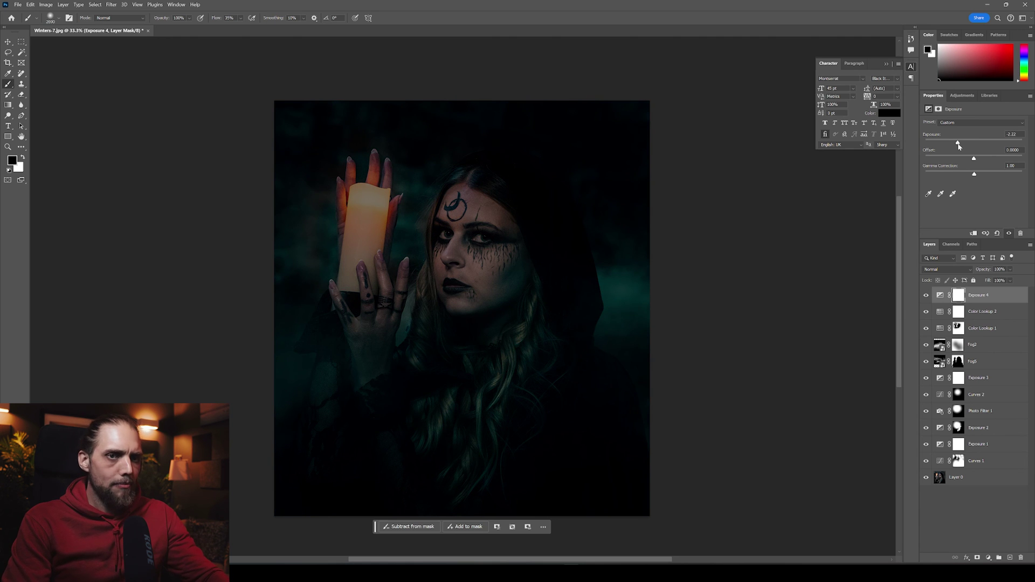
key(ctrl+i)
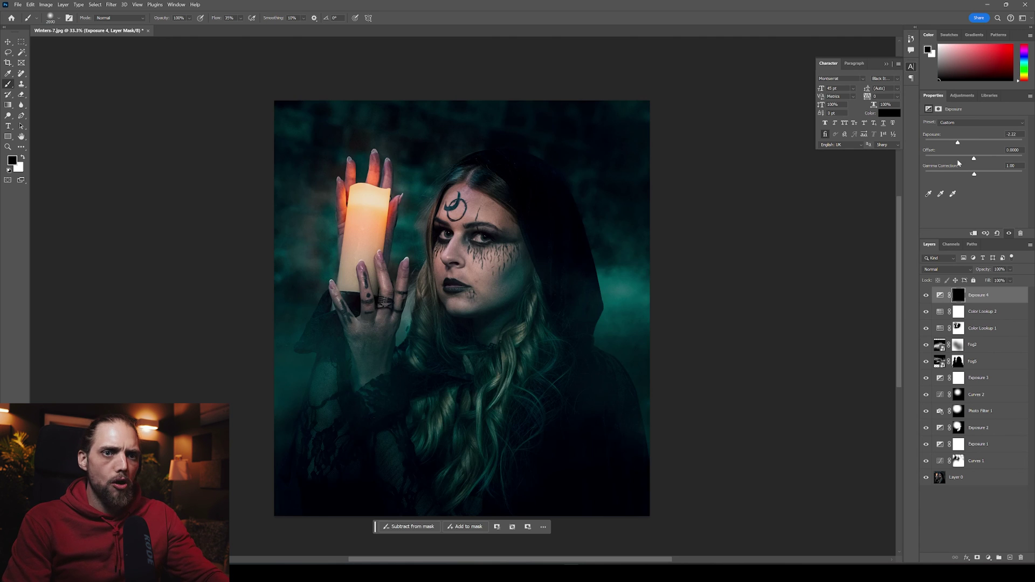
Paint white on the Exposure 4 mask with a large soft brush at 35% flow to darken the photo's edges, cloak and lower hair
click(22, 158)
mouse_move(350, 272)
mouse_down()
mouse_move(264, 276)
mouse_move(297, 190)
mouse_move(286, 288)
mouse_move(298, 237)
mouse_move(291, 343)
mouse_up()
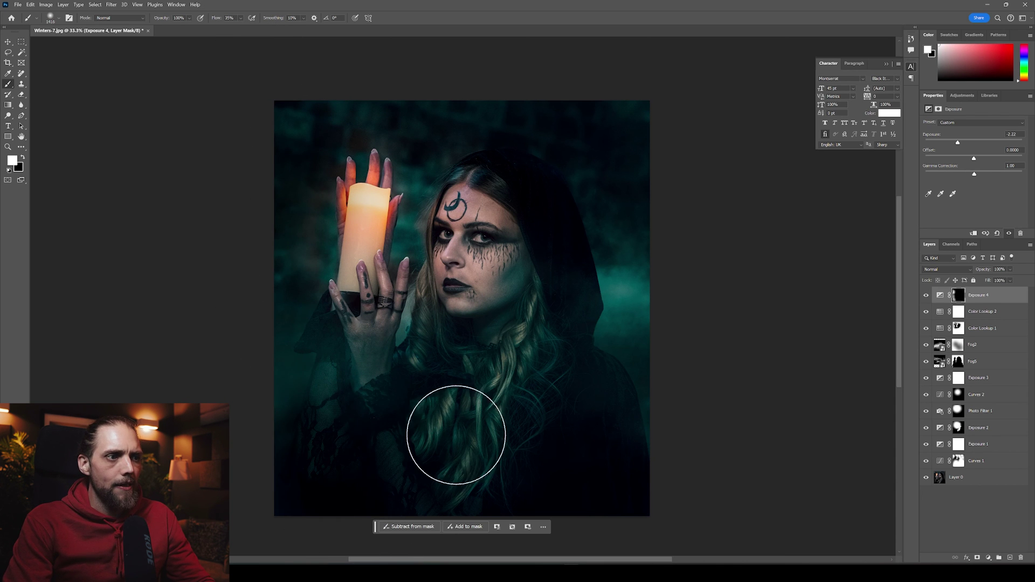
drag(447, 434, 560, 453)
mouse_move(607, 404)
mouse_down()
mouse_move(495, 472)
mouse_move(417, 475)
mouse_move(661, 389)
mouse_move(640, 305)
mouse_move(693, 321)
mouse_up()
drag(586, 351, 523, 349)
mouse_move(321, 93)
mouse_down()
mouse_move(581, 105)
mouse_move(622, 216)
mouse_move(678, 317)
mouse_up()
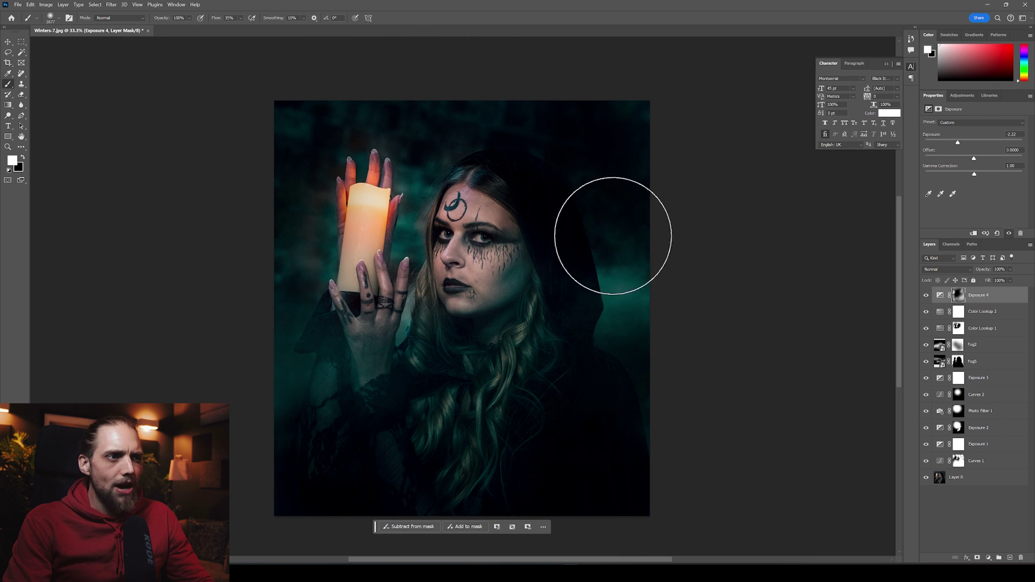
drag(474, 143, 405, 172)
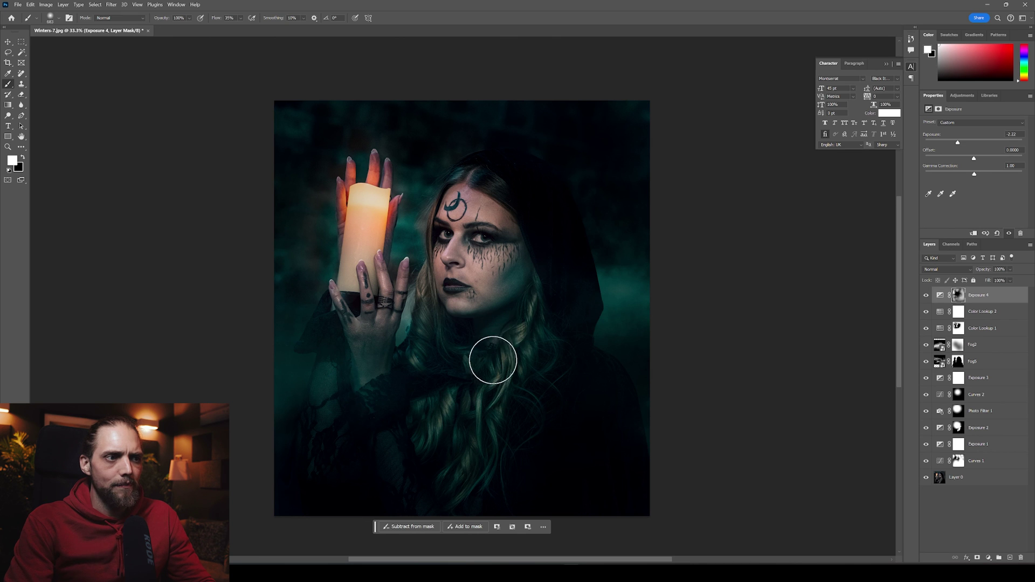
Compare the image with and without the Exposure 4 darkening, and the full edit against the original Layer 0
click(927, 296)
click(926, 296)
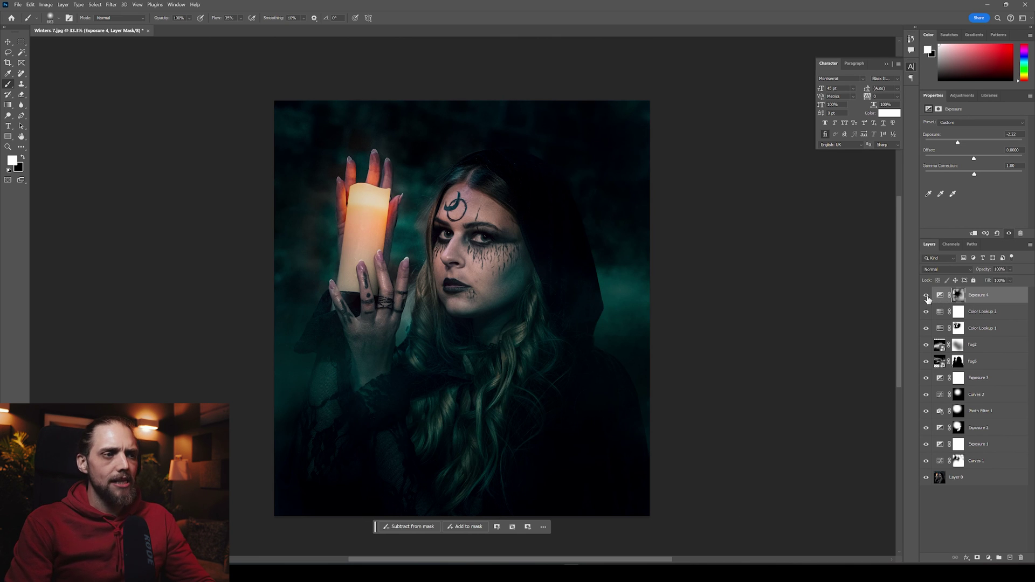
alt+click(926, 478)
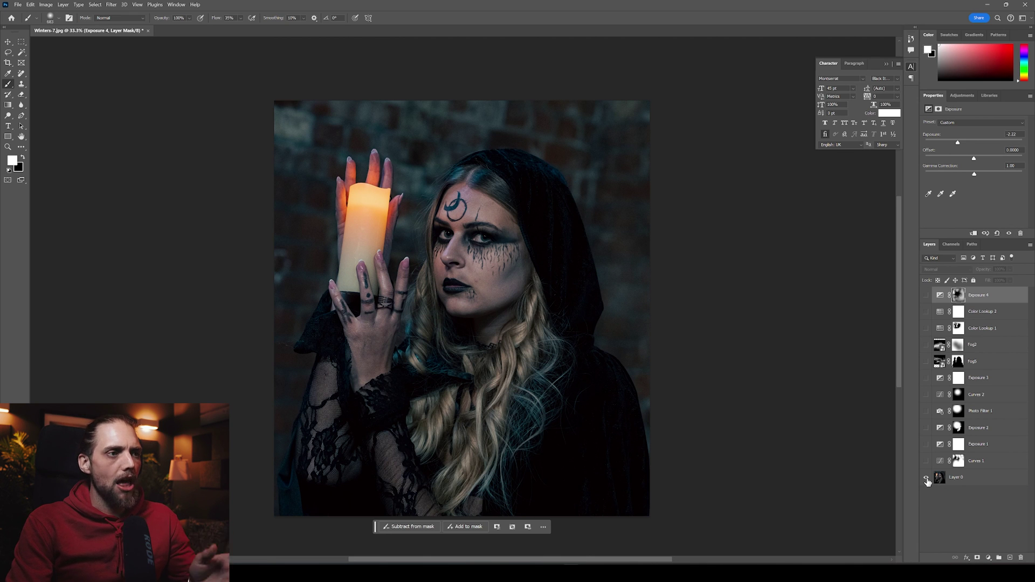
alt+click(927, 478)
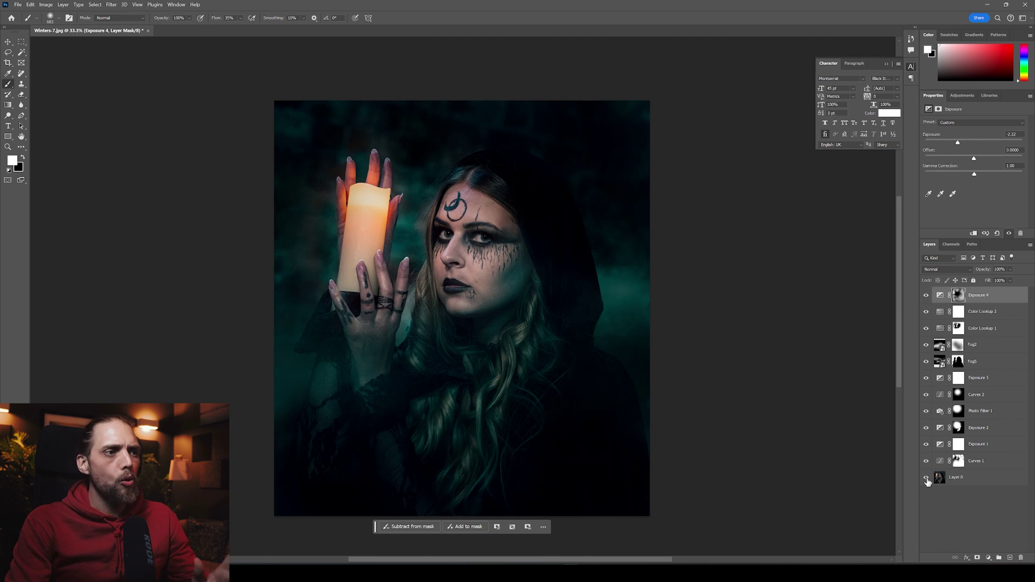